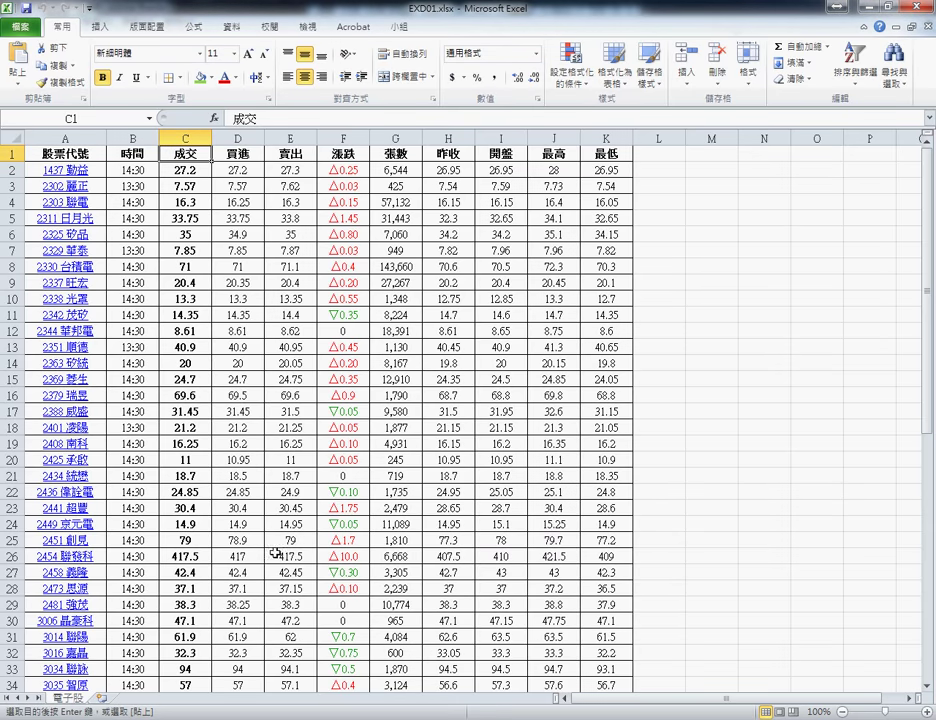
# - Close 108.xlsx and switch to the finished 110.xlsx example workbook
pyautogui.moveTo(360, 719)
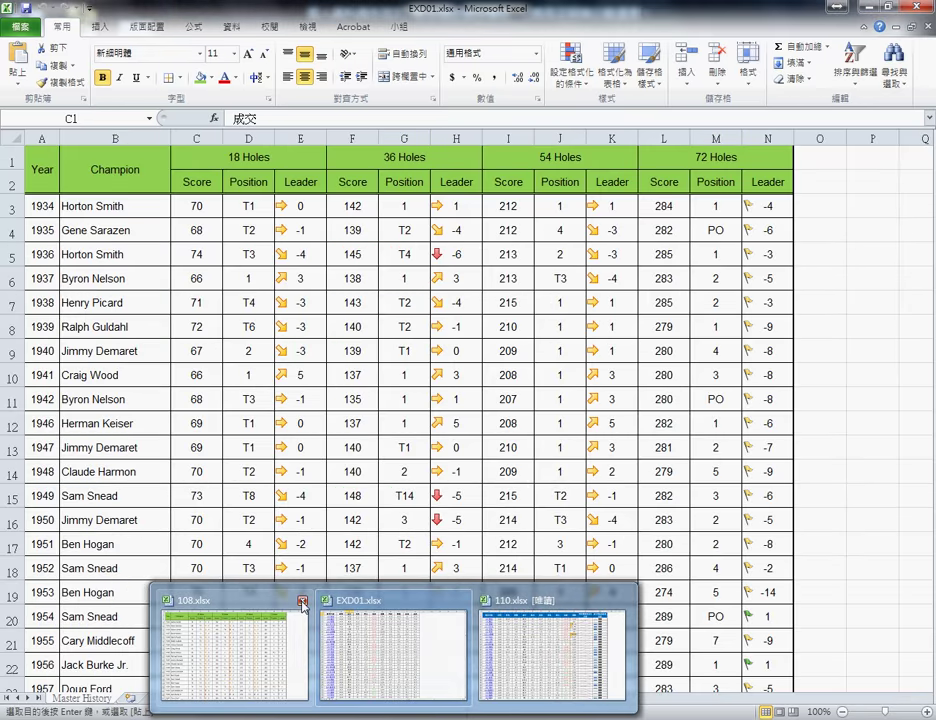
pyautogui.click(303, 600)
pyautogui.click(455, 642)
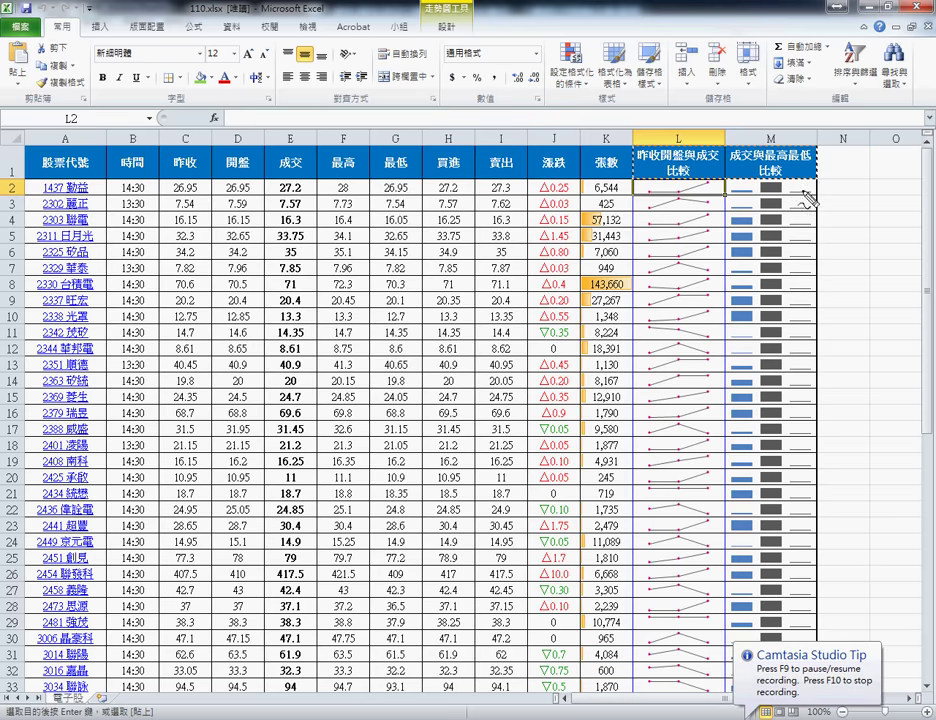
# - Mark the data bars and sparkline columns K–M with ink, clear it, and return to the PDF
pyautogui.moveTo(806, 198)
pyautogui.mouseDown()
pyautogui.moveTo(740, 200)
pyautogui.moveTo(805, 140)
pyautogui.mouseUp()
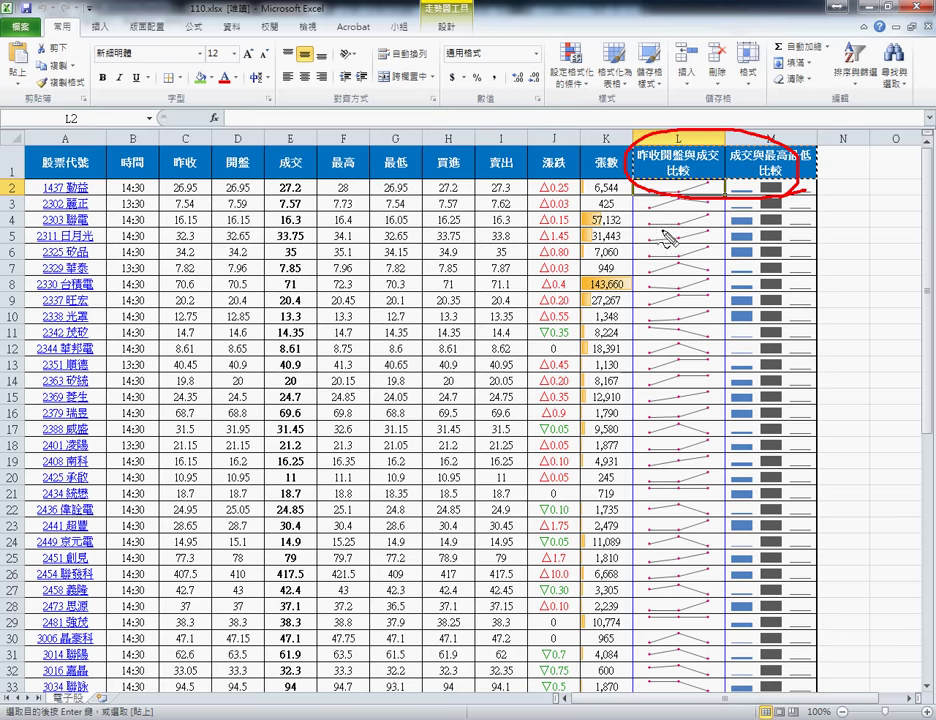
pyautogui.moveTo(665, 200); pyautogui.dragTo(652, 287)
pyautogui.moveTo(760, 357)
pyautogui.mouseDown()
pyautogui.moveTo(775, 203)
pyautogui.moveTo(757, 371)
pyautogui.mouseUp()
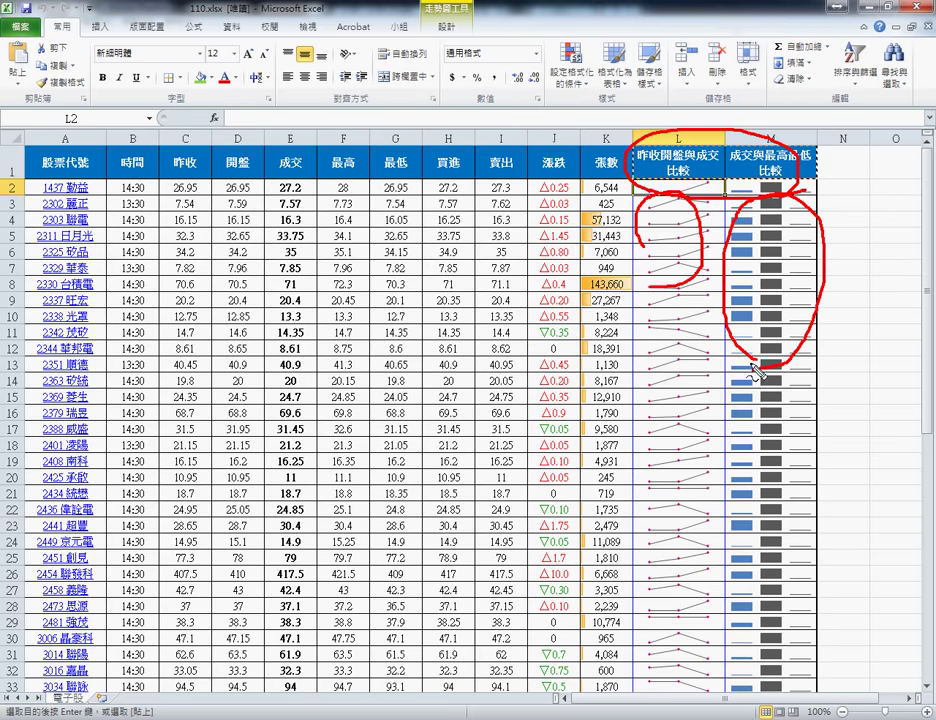
pyautogui.moveTo(620, 172); pyautogui.dragTo(597, 357)
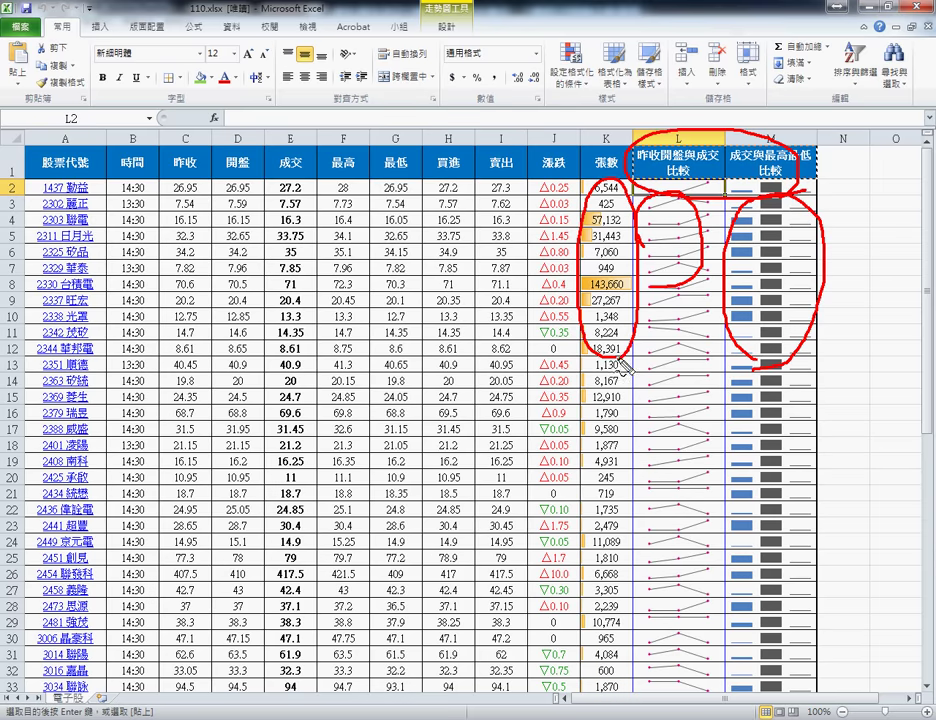
pyautogui.press('Escape')
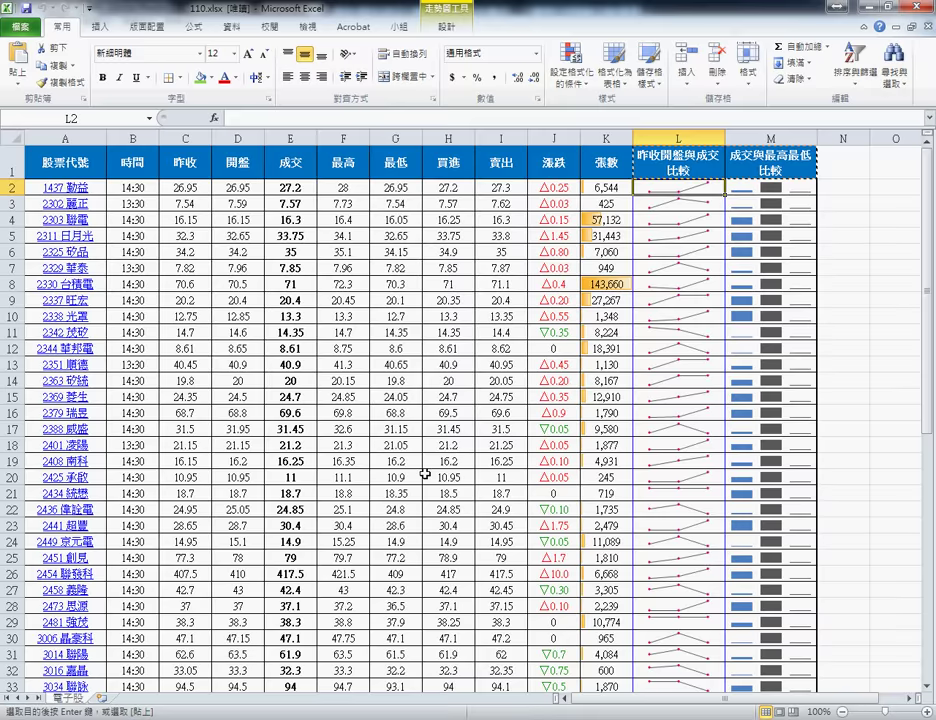
pyautogui.hotkey('alt', 'Tab')
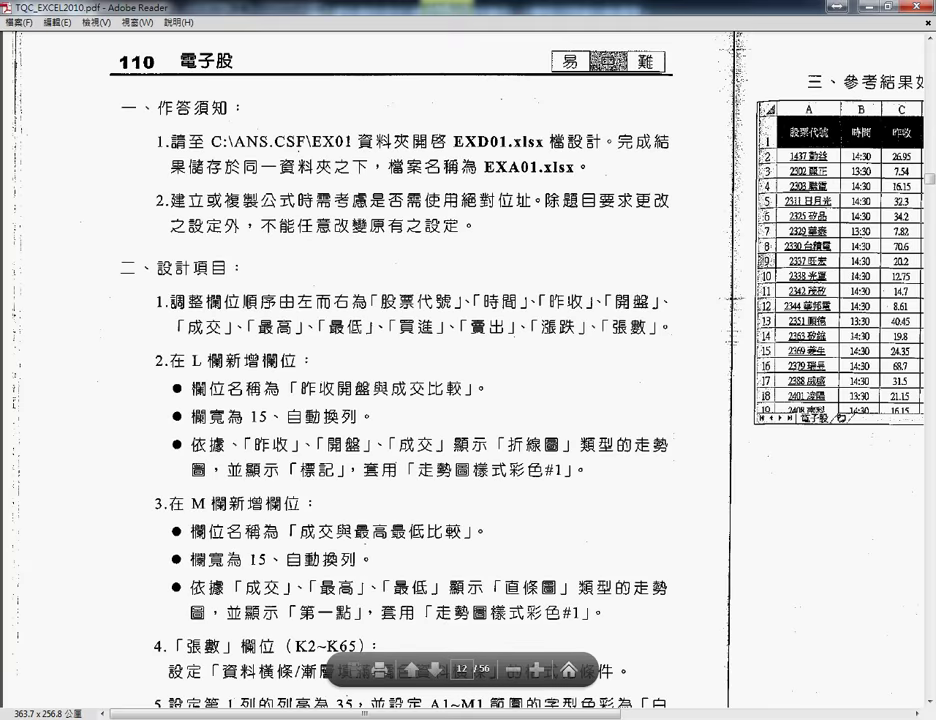
# - Scroll the PDF to design items 1–6, then bring up the EXD01.xlsx workbook
pyautogui.scroll(-5, 293, 512)
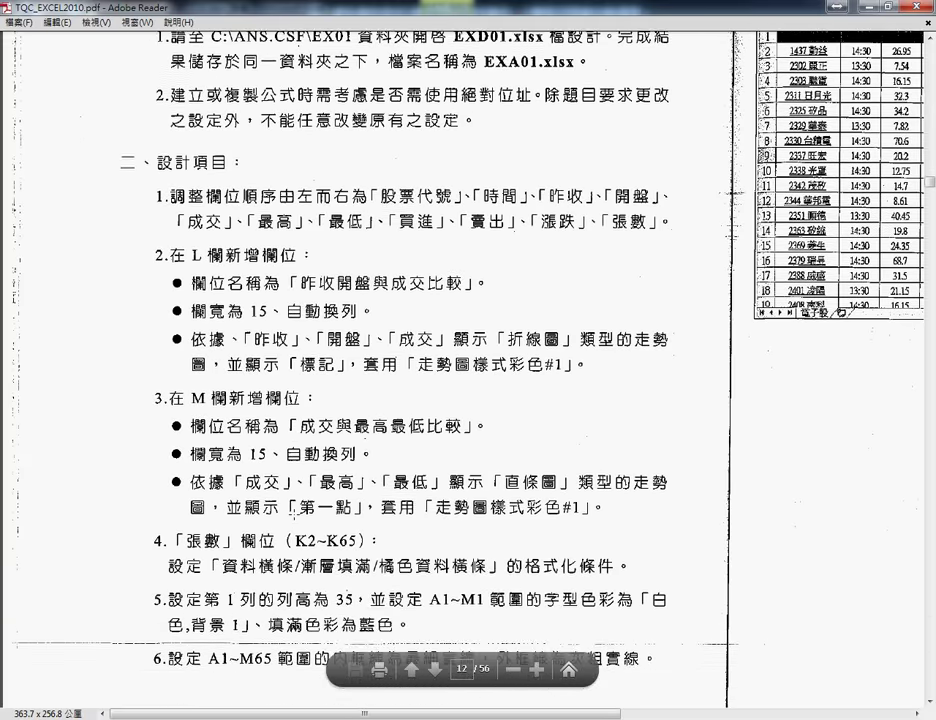
pyautogui.scroll(-2, 293, 512)
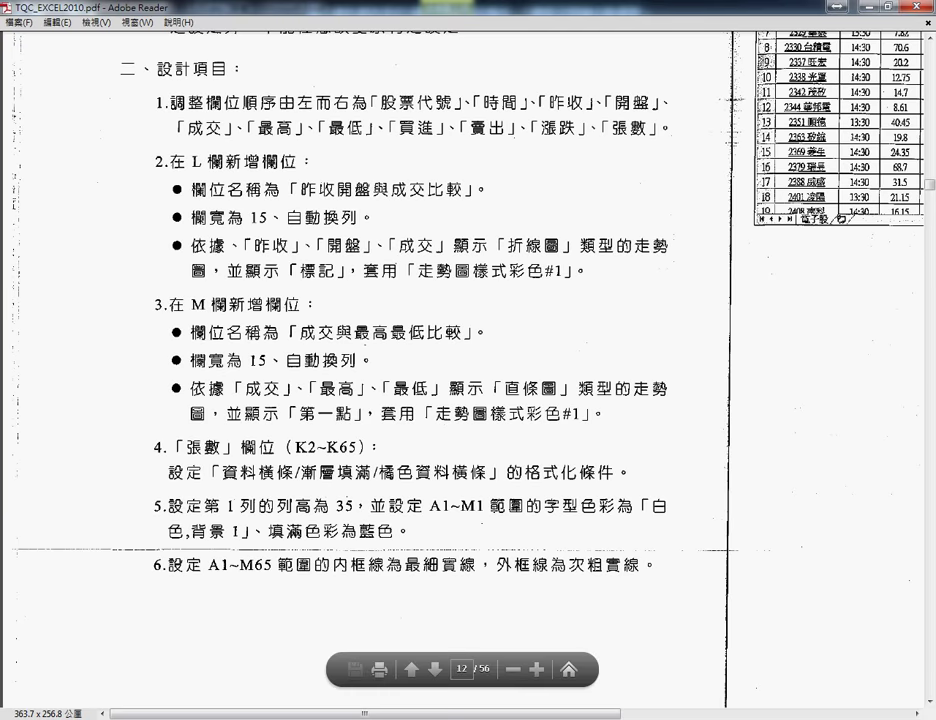
pyautogui.moveTo(393, 719)
pyautogui.moveTo(462, 661)
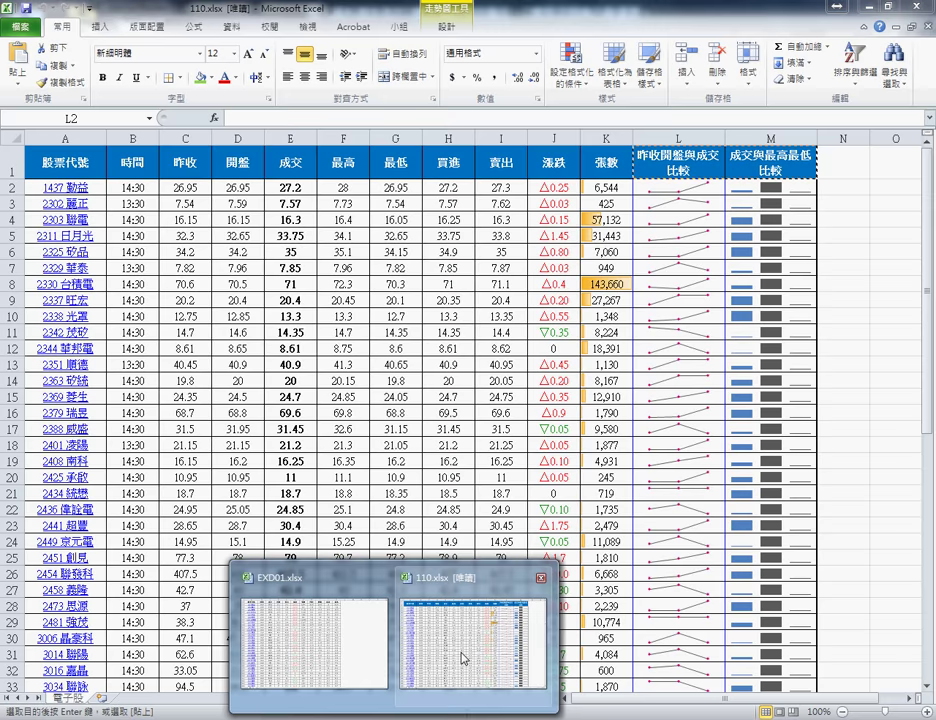
pyautogui.click(351, 648)
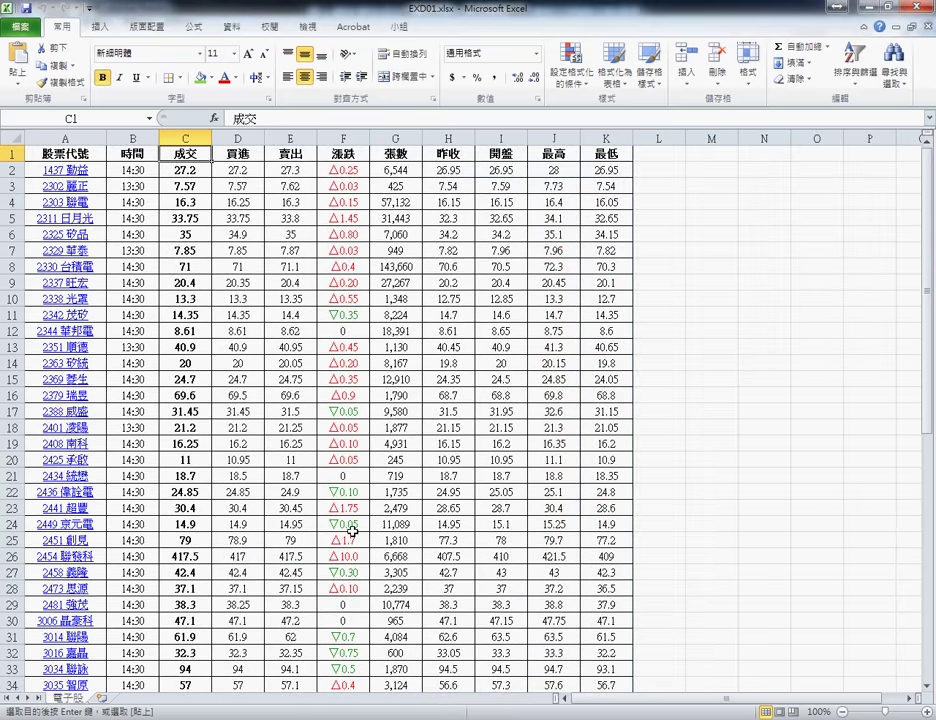
# - Shrink and reposition the EXD01 workbook window over the instructions
pyautogui.doubleClick(435, 7)
pyautogui.click(383, 175)
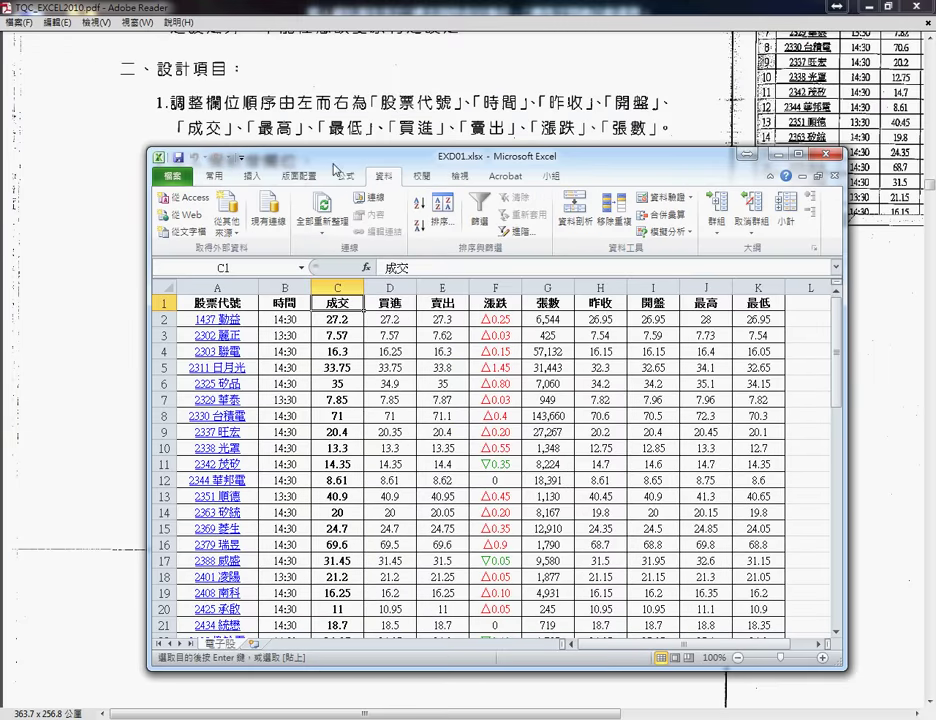
pyautogui.moveTo(352, 163); pyautogui.dragTo(281, 178)
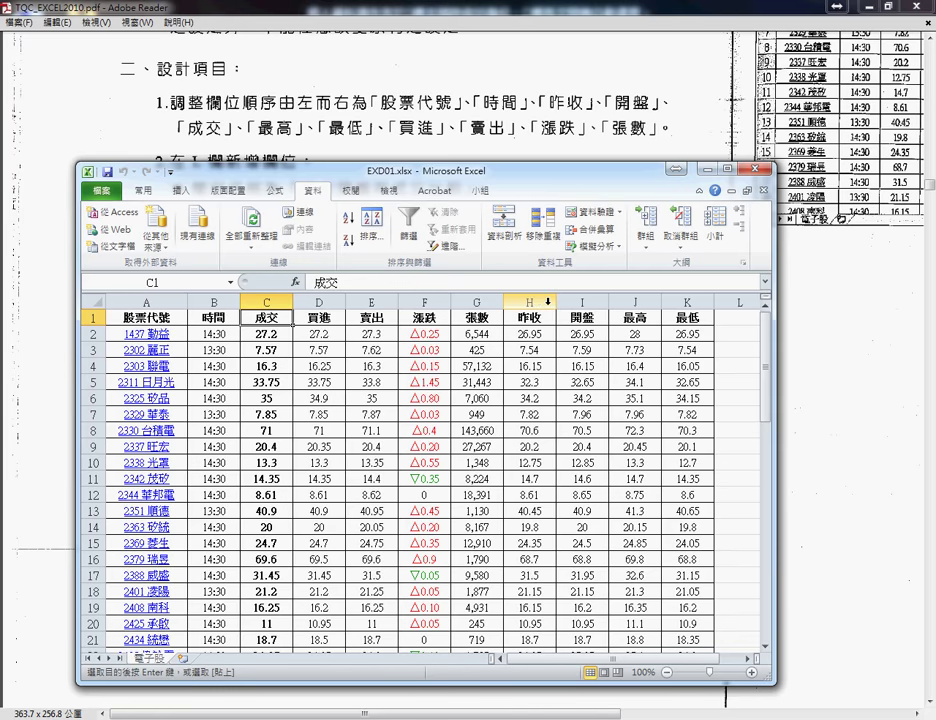
# - Move the 昨收 and 開盤 columns from H:I to sit before 成交 in column C
pyautogui.moveTo(548, 300); pyautogui.dragTo(577, 300)
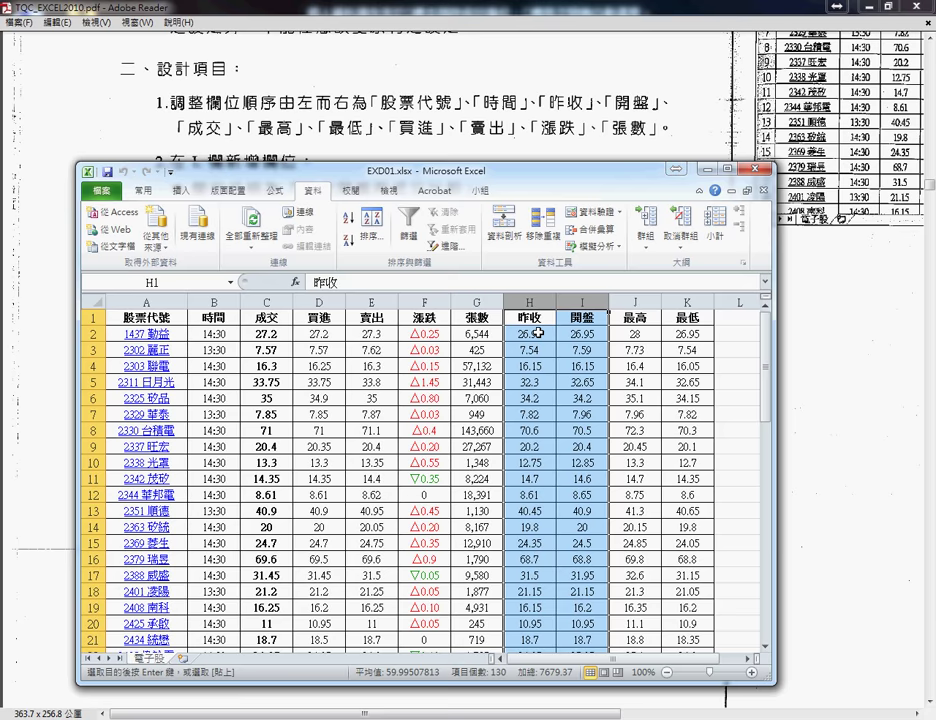
pyautogui.rightClick(538, 333)
pyautogui.click(625, 337)
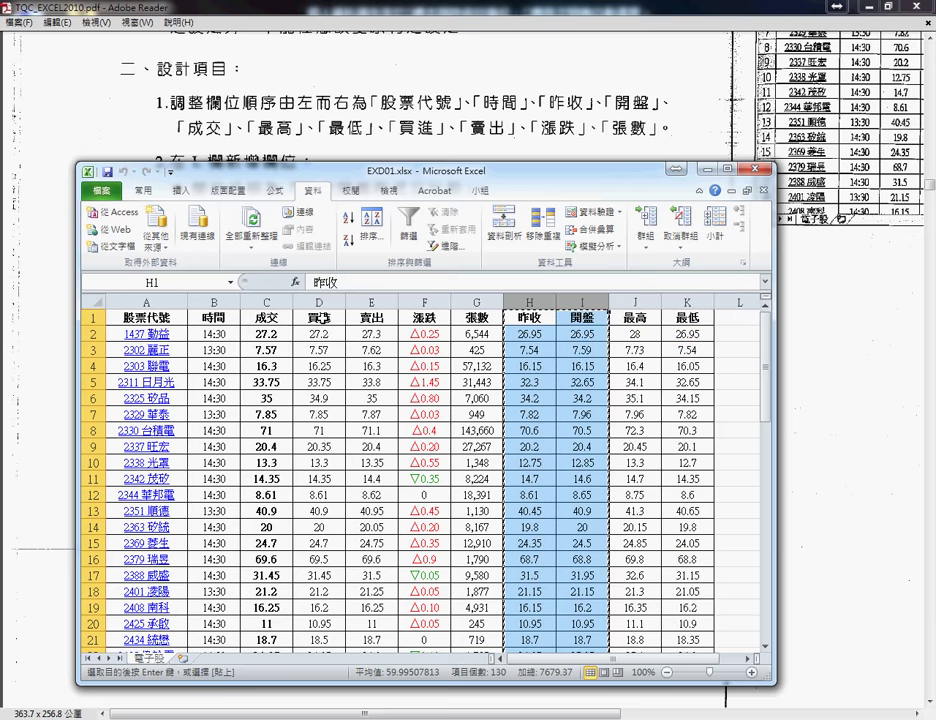
pyautogui.click(266, 302)
pyautogui.rightClick(268, 338)
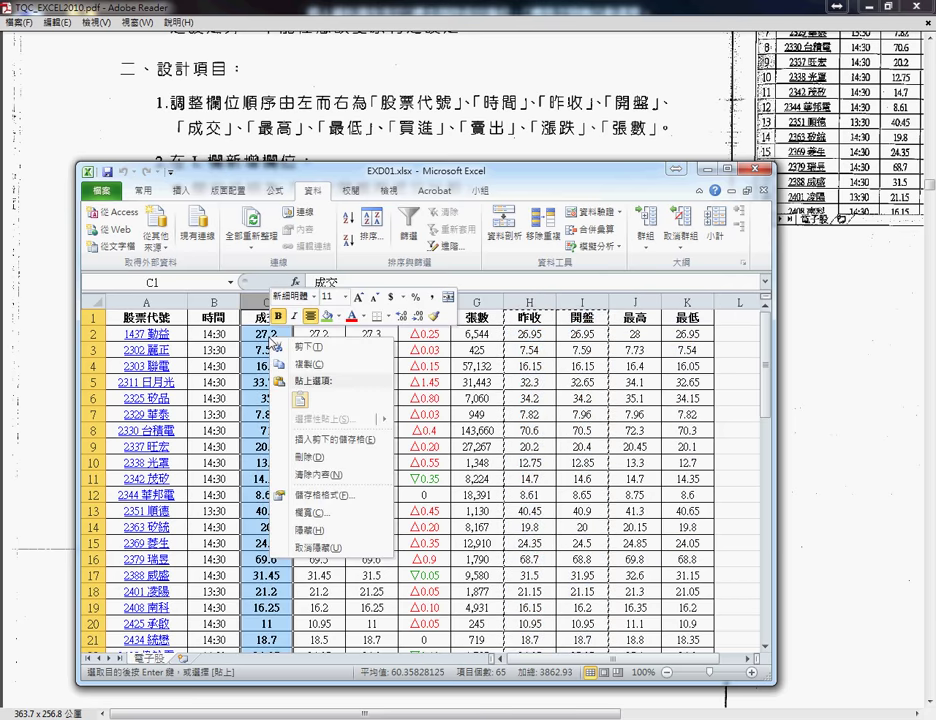
pyautogui.click(332, 443)
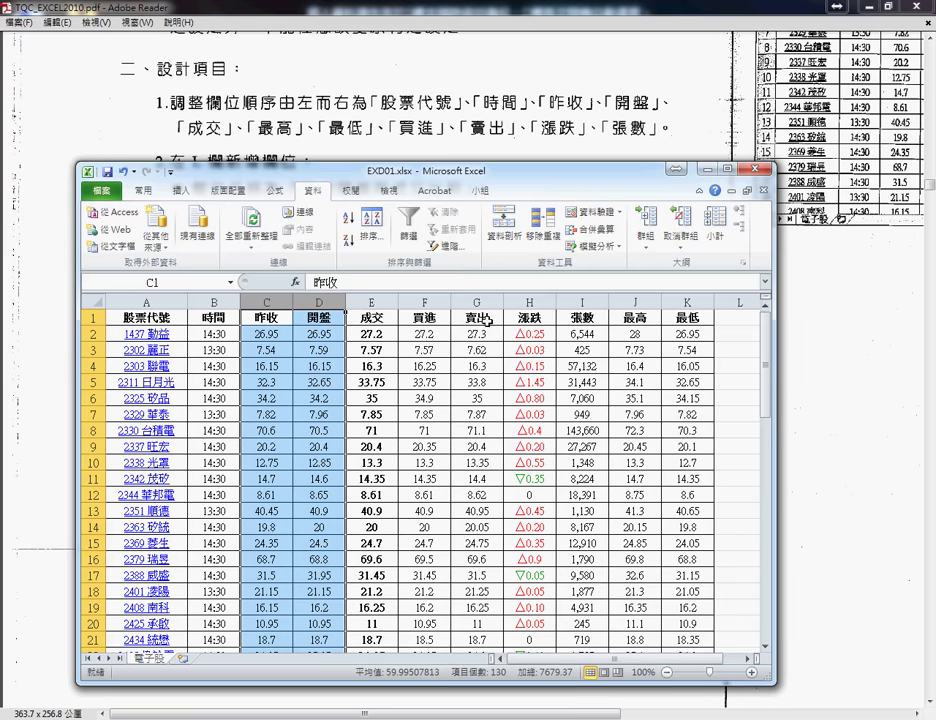
pyautogui.click(645, 297)
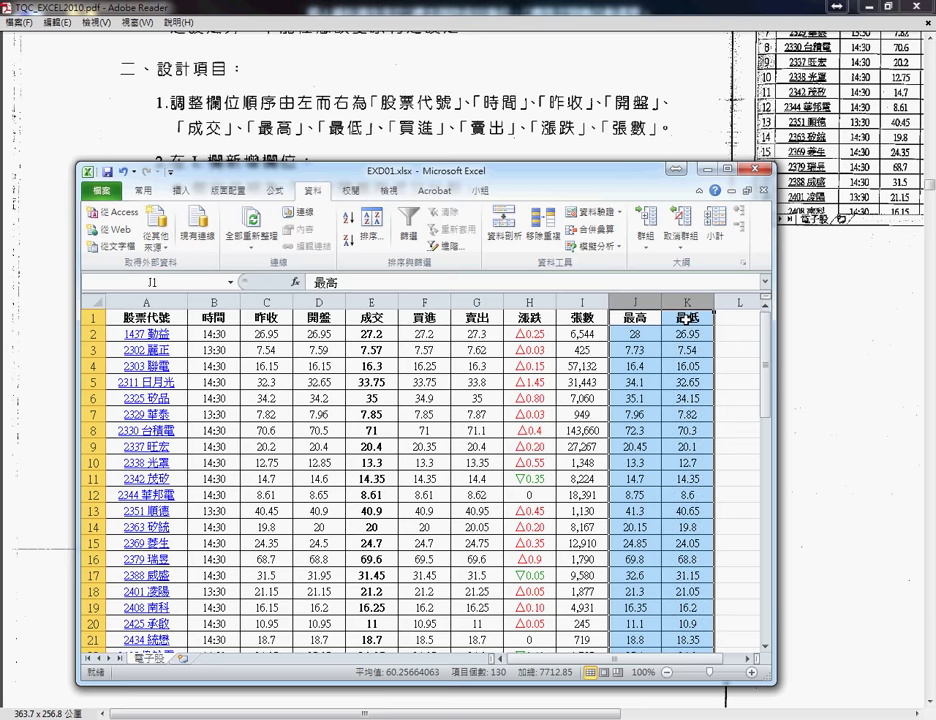
# - Move the 最高 and 最低 columns from J:K into F:G, ahead of 買進
pyautogui.rightClick(658, 300)
pyautogui.click(670, 356)
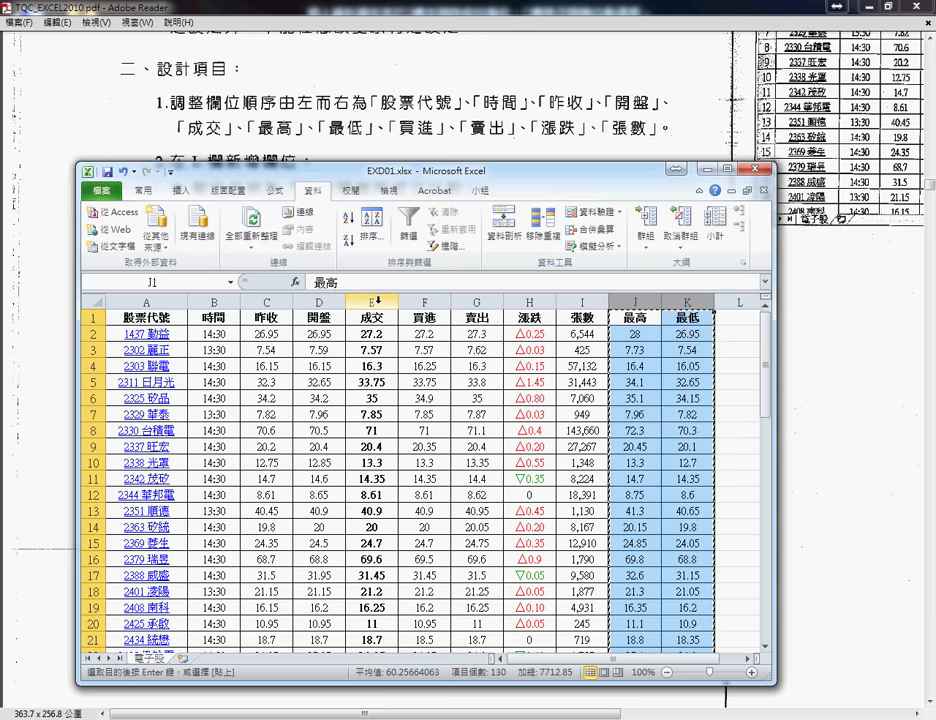
pyautogui.click(424, 302)
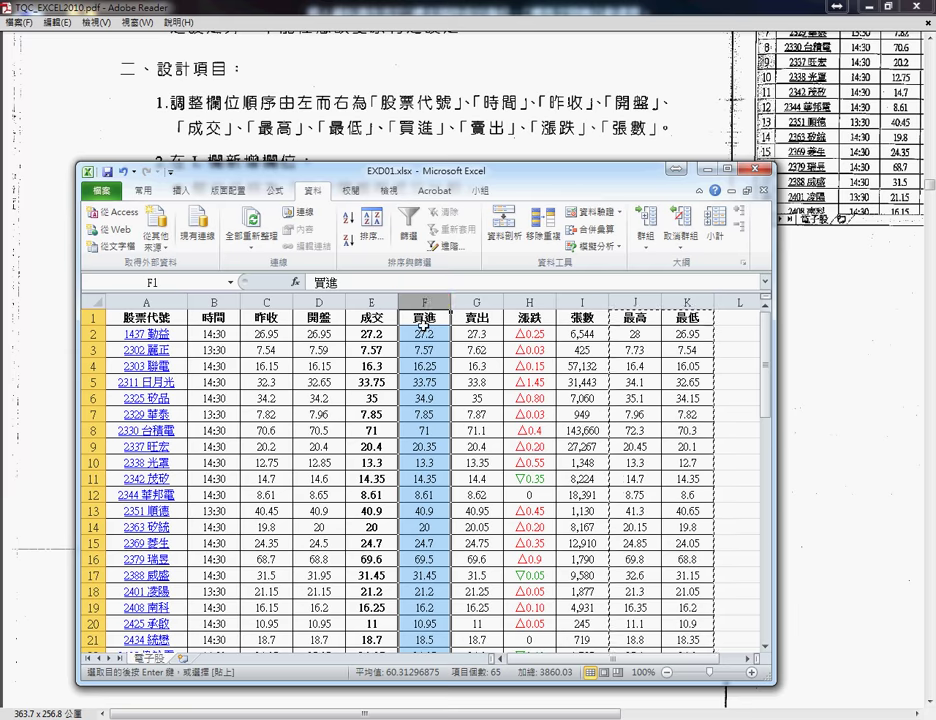
pyautogui.rightClick(427, 329)
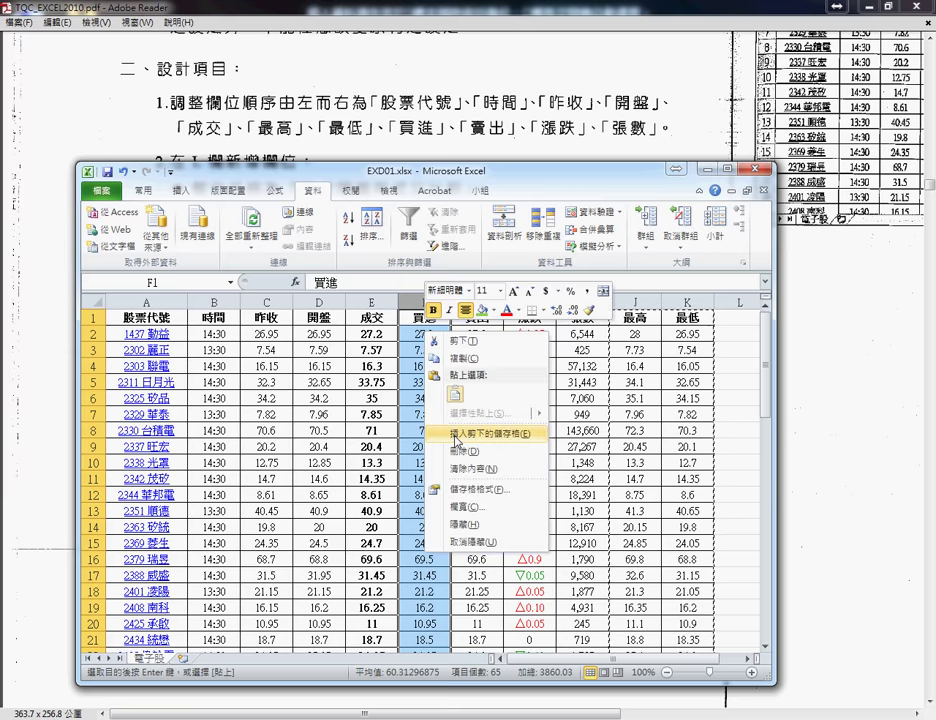
pyautogui.click(455, 440)
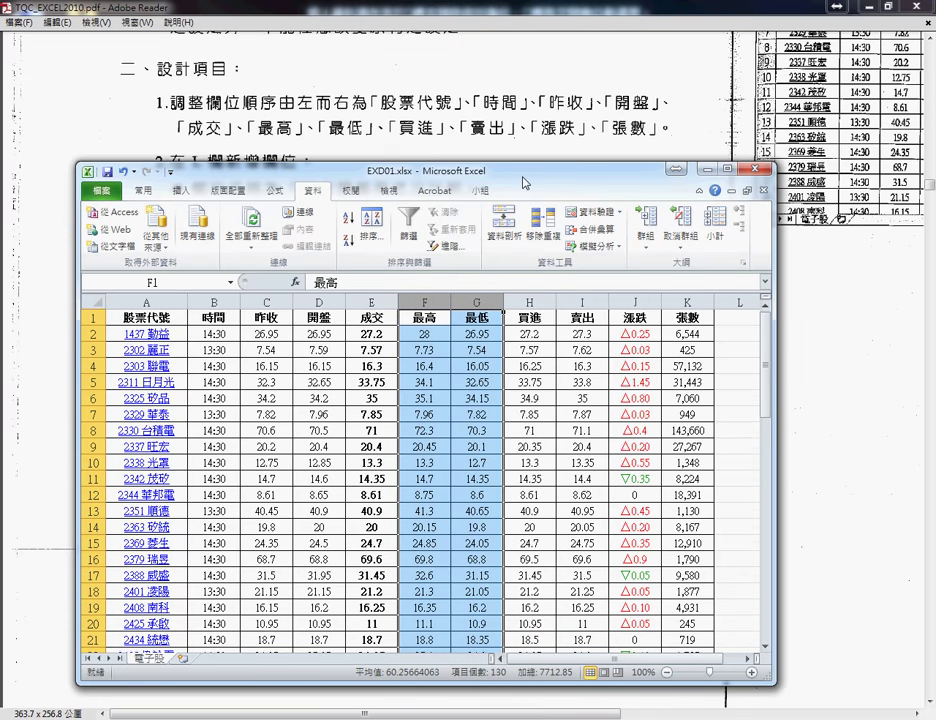
pyautogui.moveTo(524, 183); pyautogui.dragTo(525, 219)
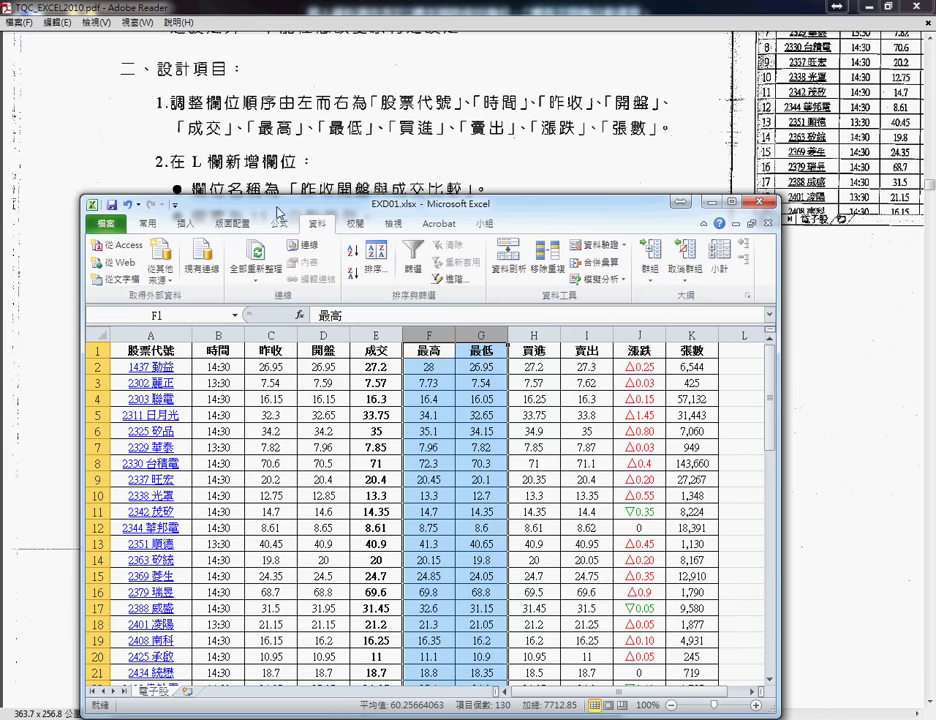
pyautogui.click(751, 358)
# - Widen the workbook window and copy the phrase 昨收開盤與成交比較 from the notes
pyautogui.moveTo(577, 210); pyautogui.dragTo(459, 250)
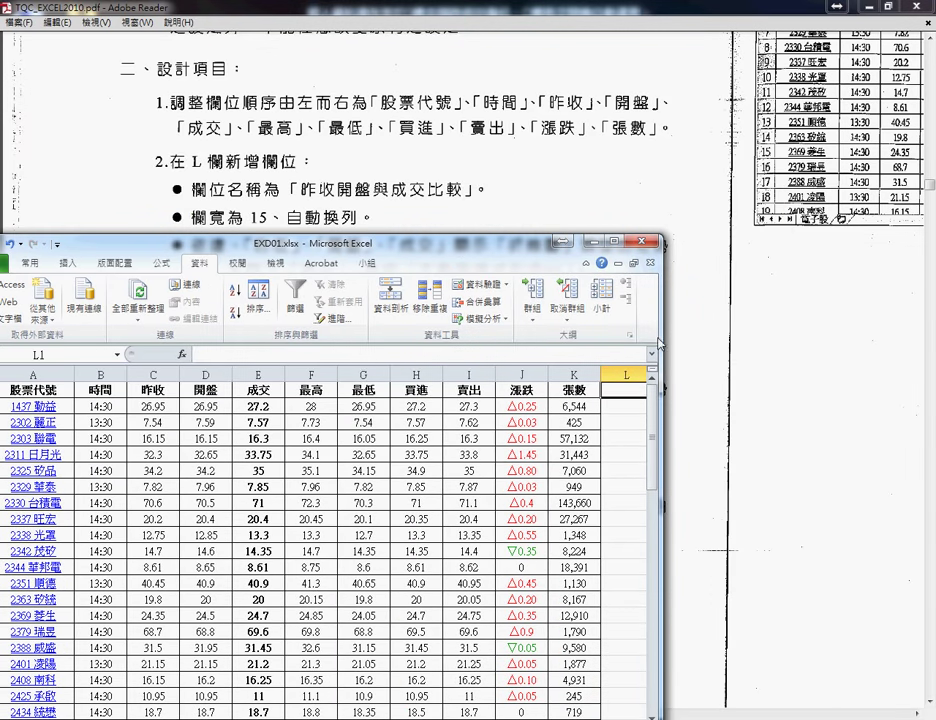
pyautogui.moveTo(660, 334); pyautogui.dragTo(793, 334)
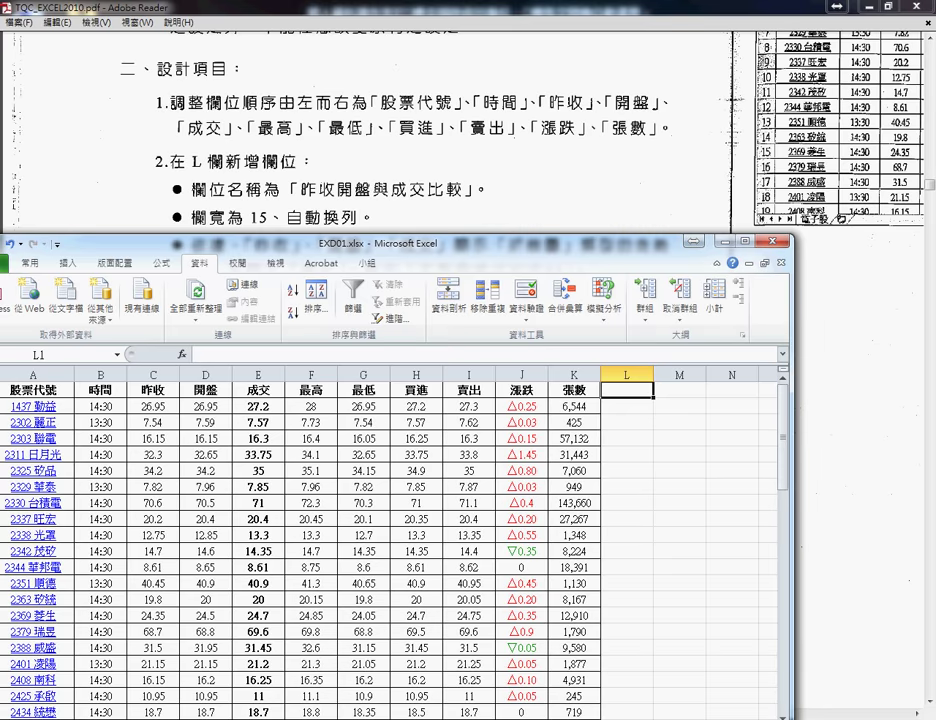
pyautogui.hotkey('alt', 'Tab')
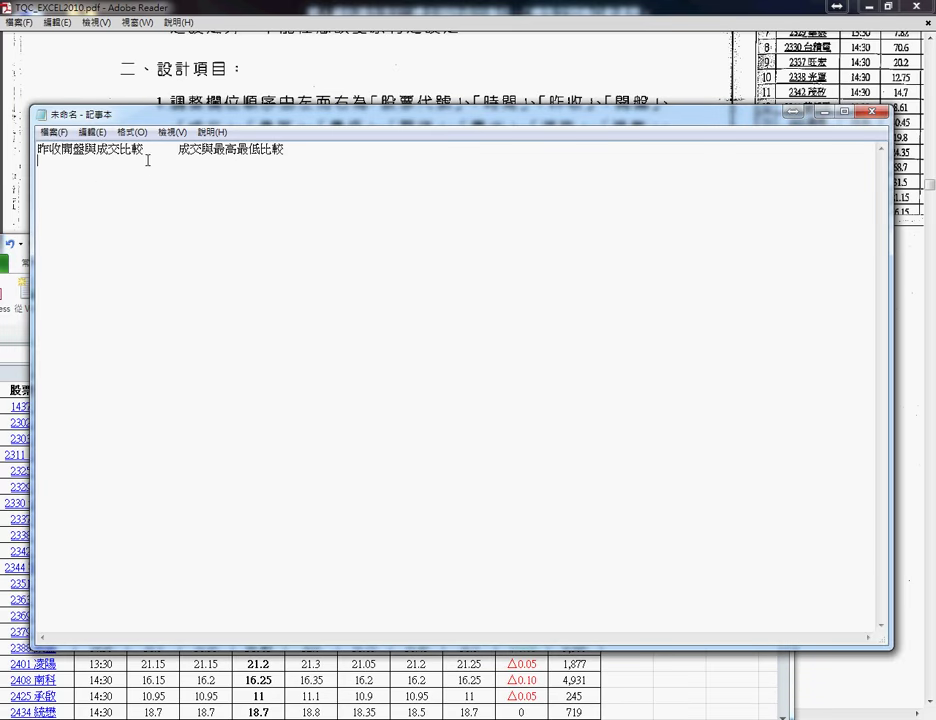
pyautogui.moveTo(144, 150); pyautogui.dragTo(38, 150)
pyautogui.rightClick(77, 152)
pyautogui.click(115, 194)
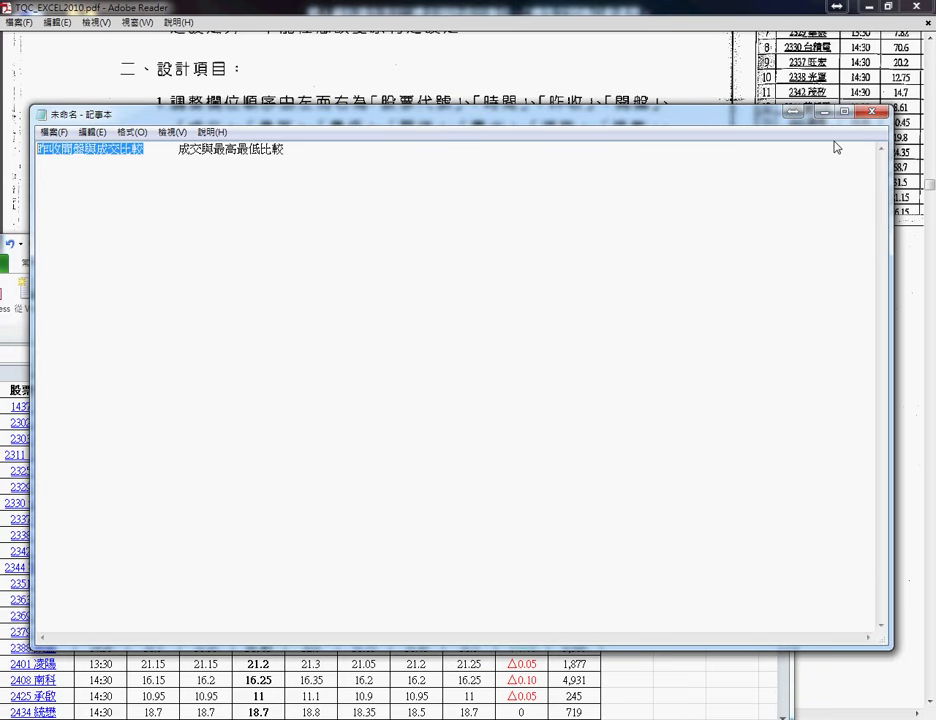
# - Paste 昨收開盤與成交比較 into L1 as the new column header
pyautogui.click(822, 111)
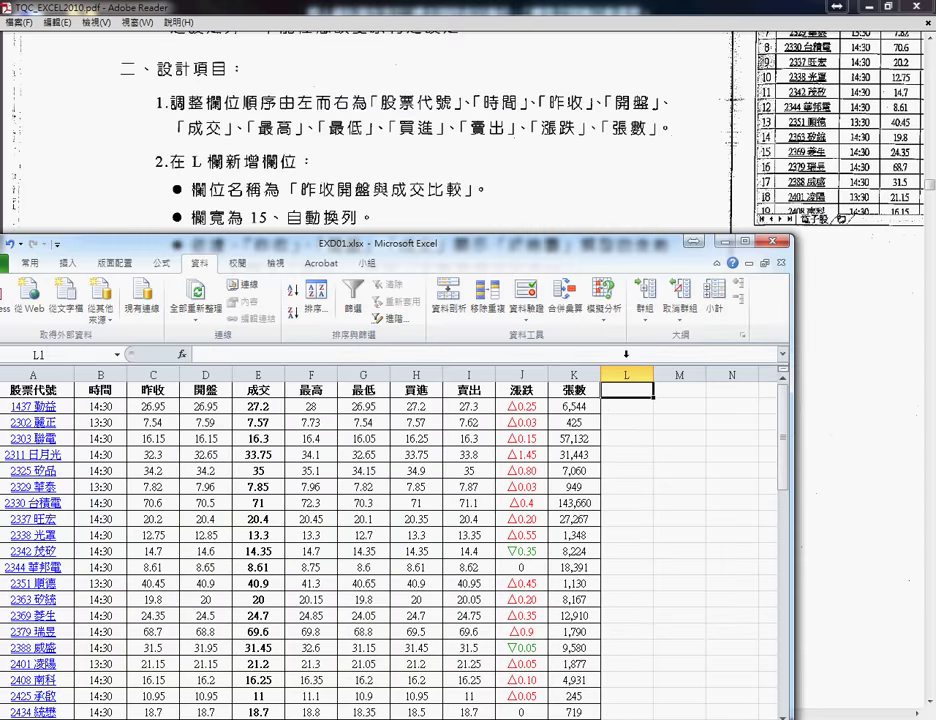
pyautogui.rightClick(457, 352)
pyautogui.click(494, 397)
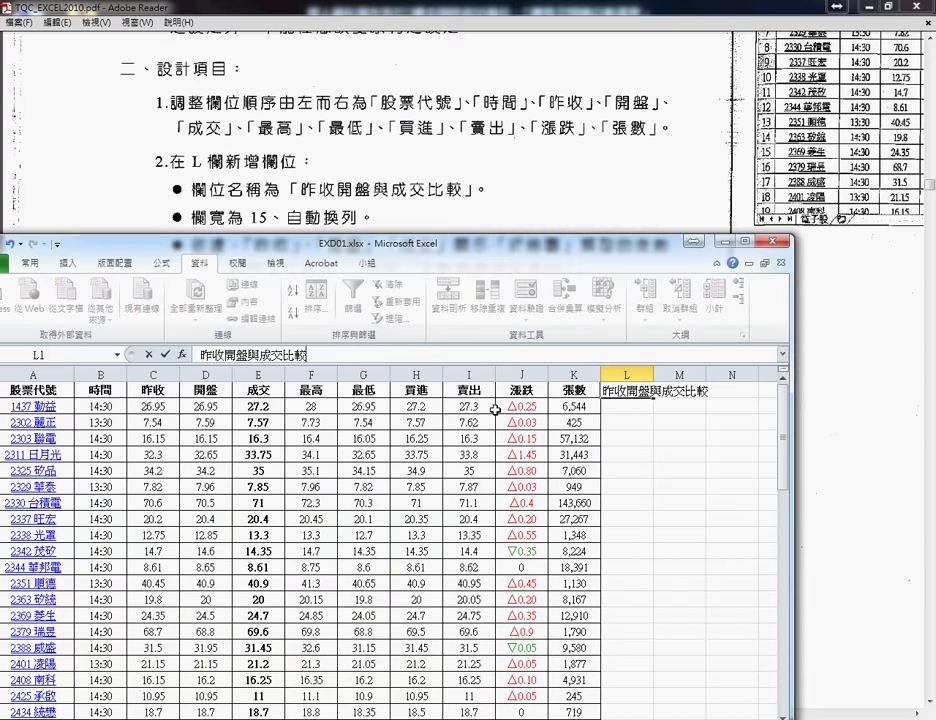
pyautogui.press('Return')
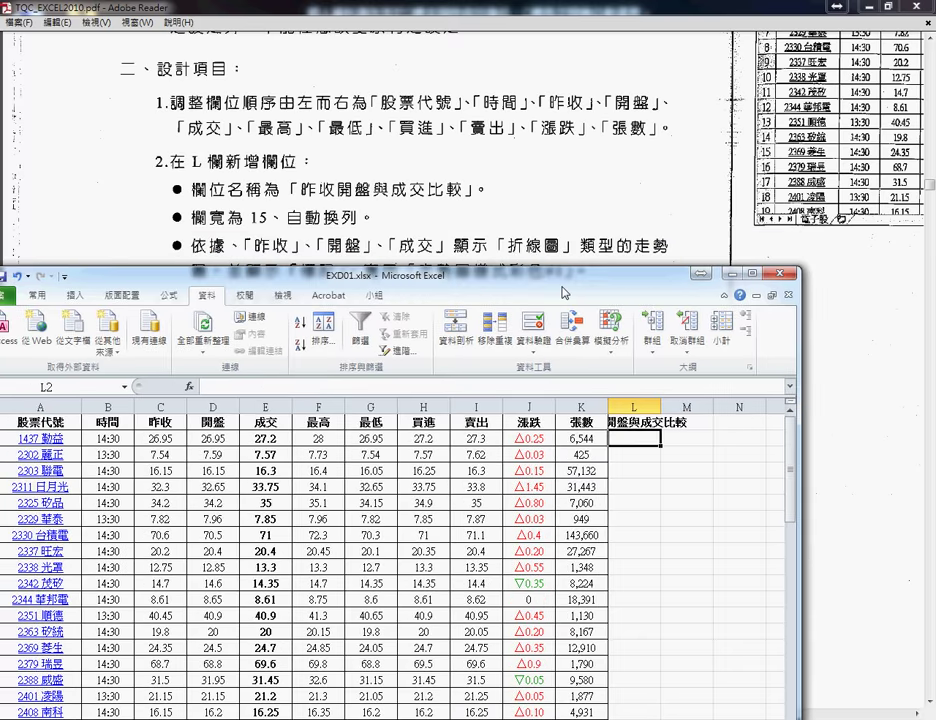
pyautogui.moveTo(410, 243); pyautogui.dragTo(462, 285)
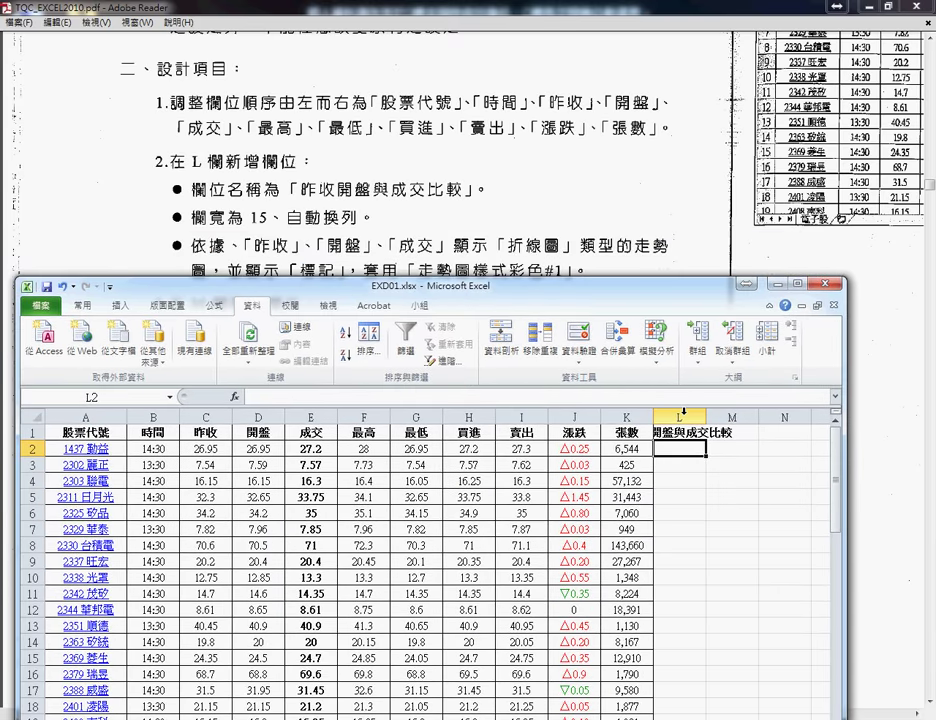
# - Set column L's width to 15 through the 欄寬 (Column Width) setting
pyautogui.click(680, 412)
pyautogui.rightClick(688, 462)
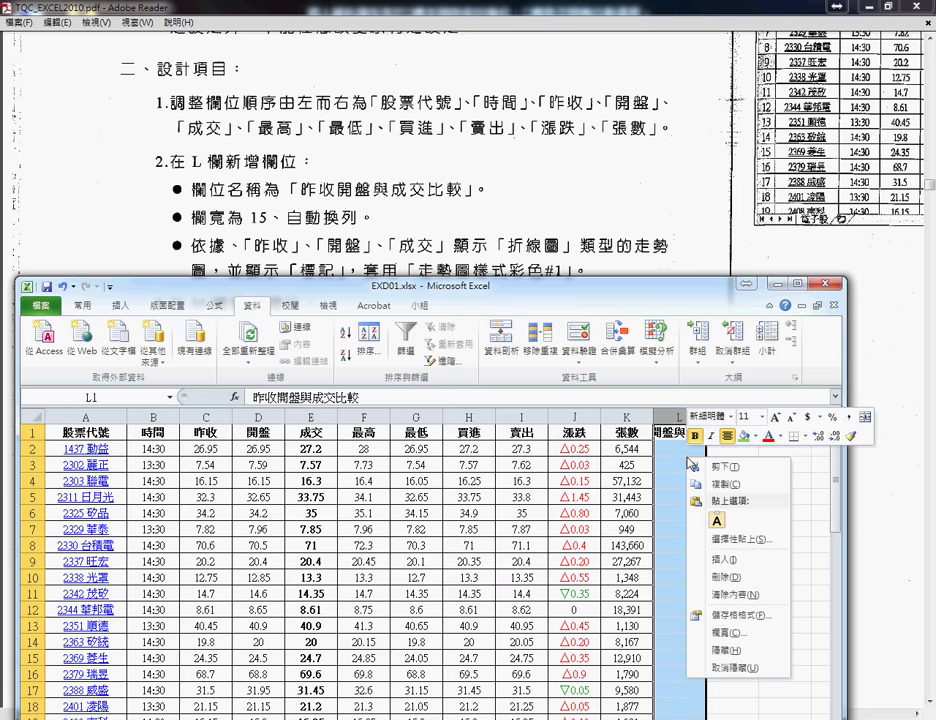
pyautogui.click(706, 634)
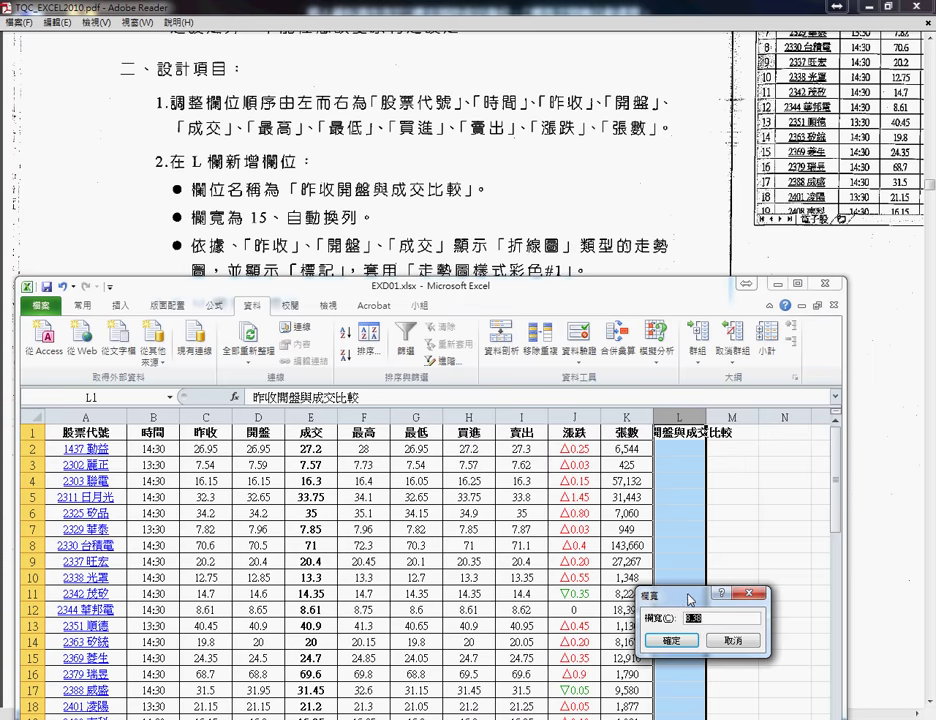
pyautogui.write('15')
pyautogui.press('Return')
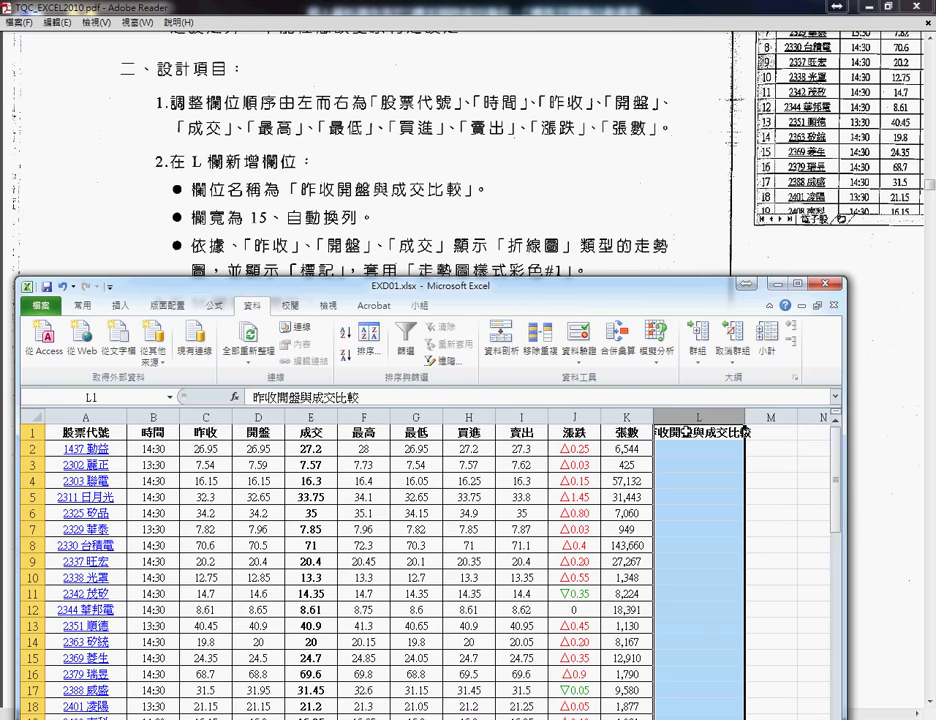
pyautogui.click(711, 432)
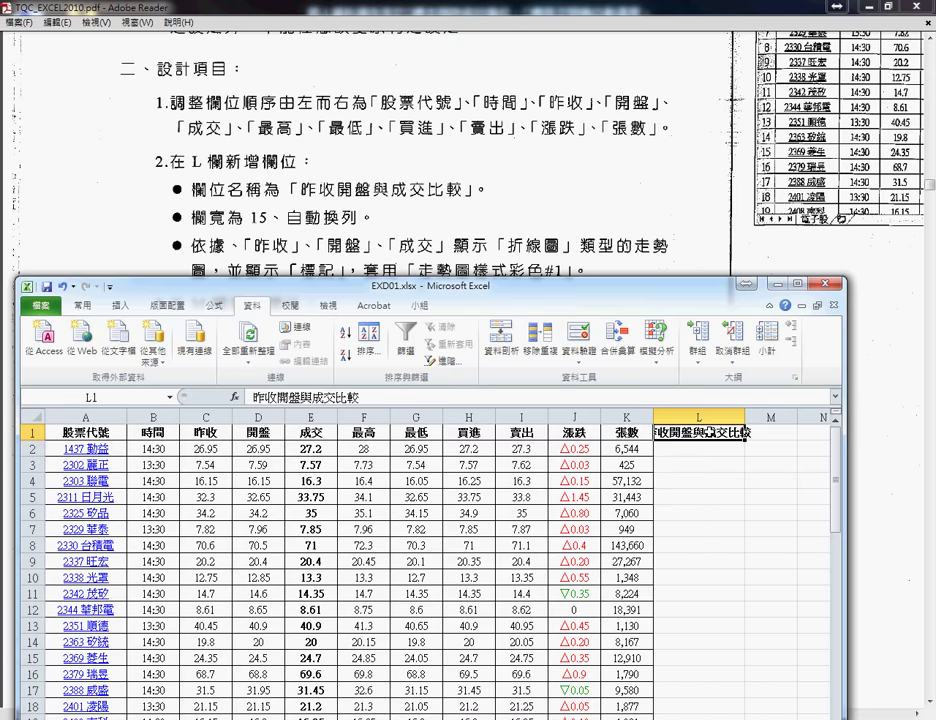
# - Turn on 自動換列 (wrap text) for L1 in the 對齊方式 tab of Format Cells
pyautogui.rightClick(711, 432)
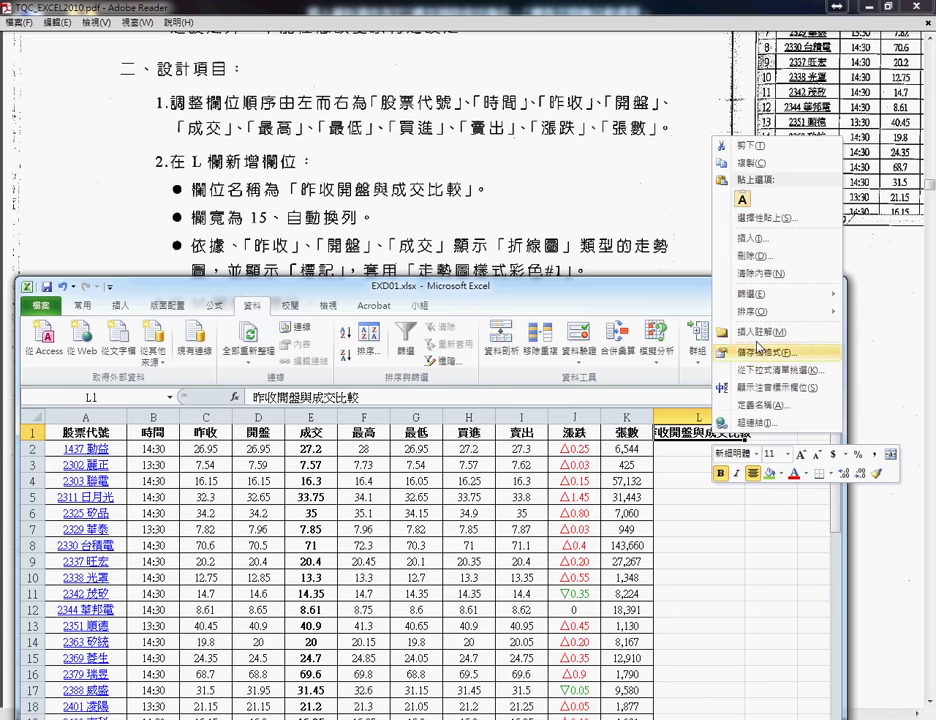
pyautogui.click(672, 440)
pyautogui.rightClick(700, 434)
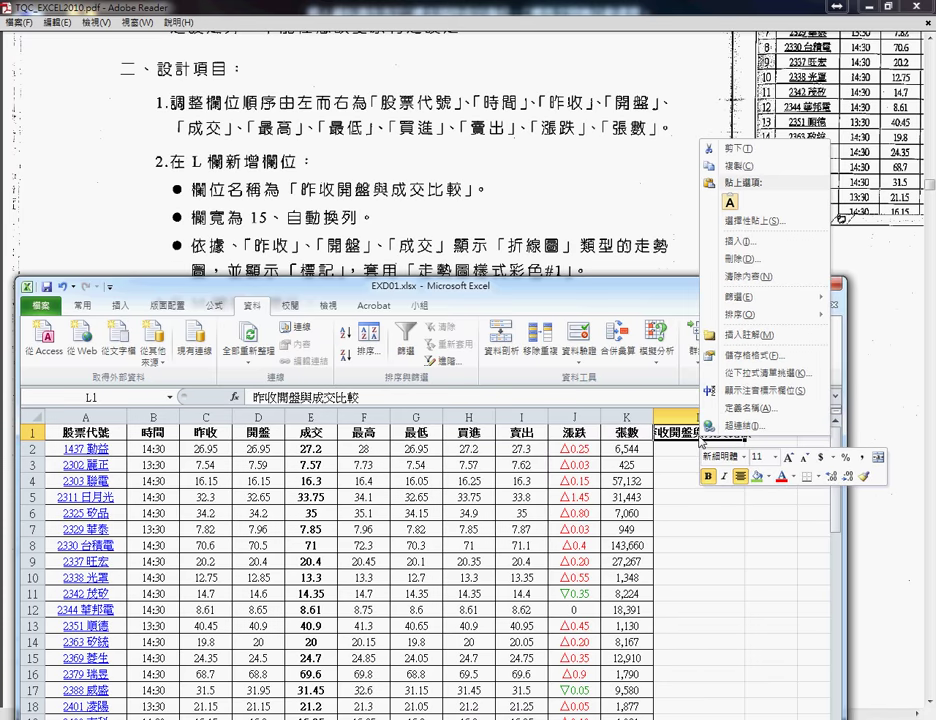
pyautogui.click(744, 355)
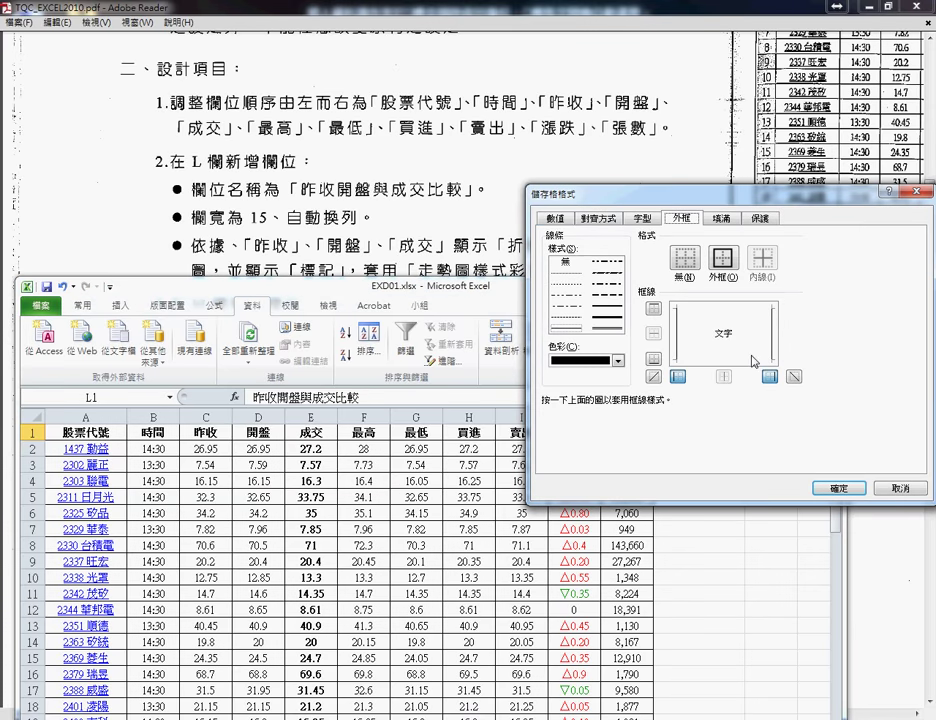
pyautogui.click(556, 219)
pyautogui.click(596, 221)
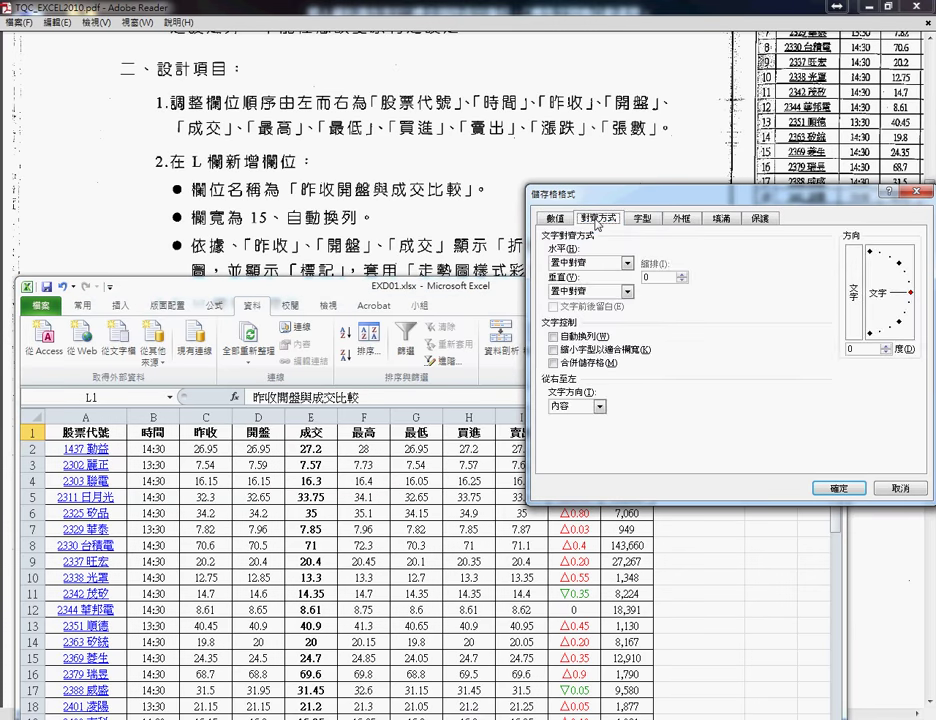
pyautogui.click(570, 337)
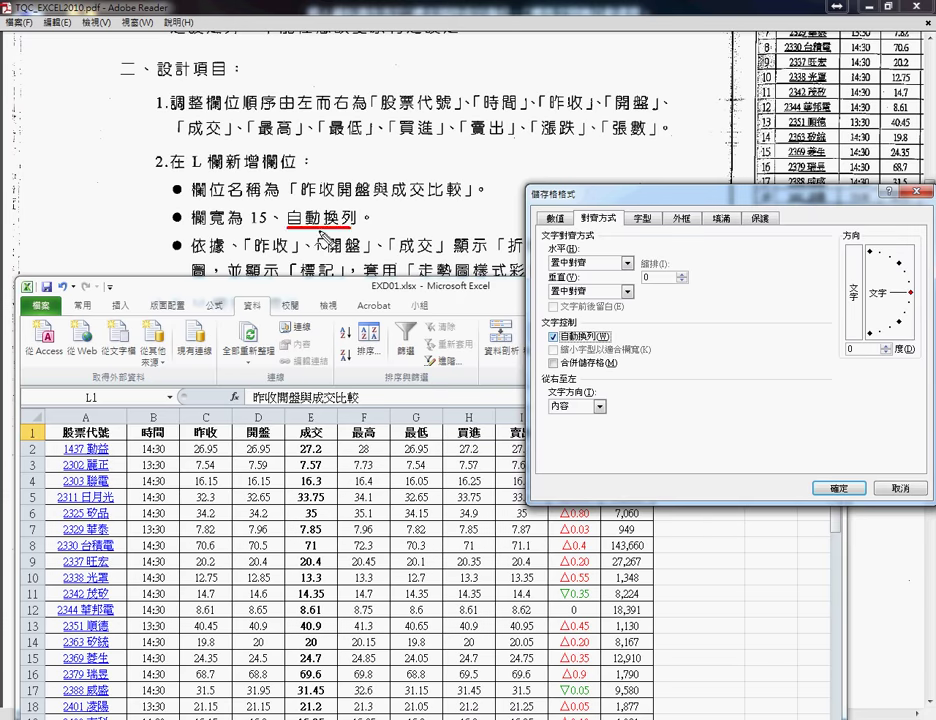
pyautogui.moveTo(548, 342); pyautogui.dragTo(612, 341)
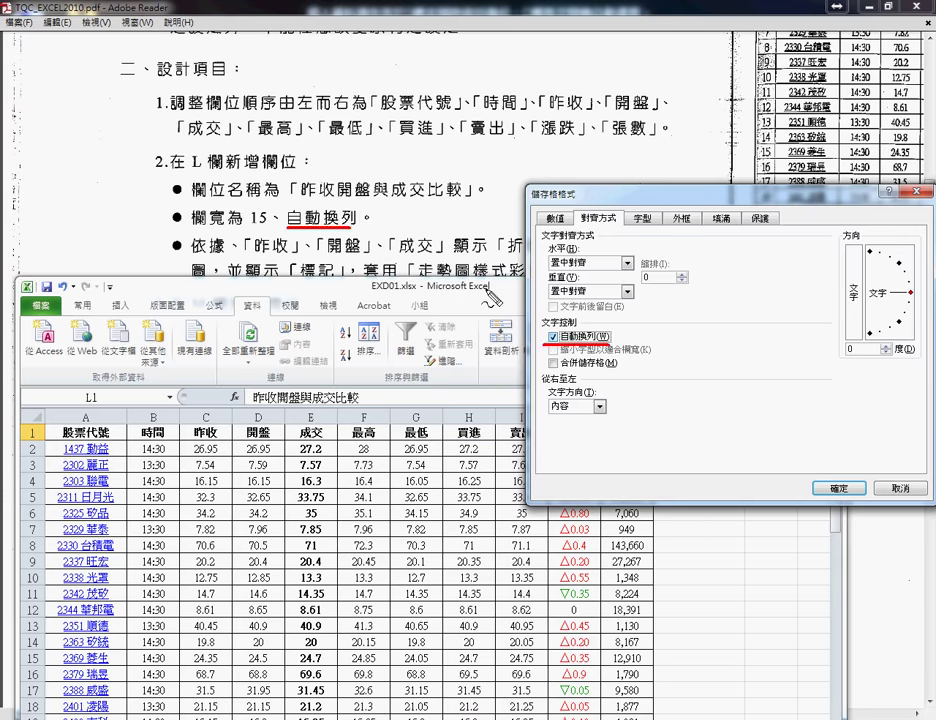
pyautogui.press('Escape')
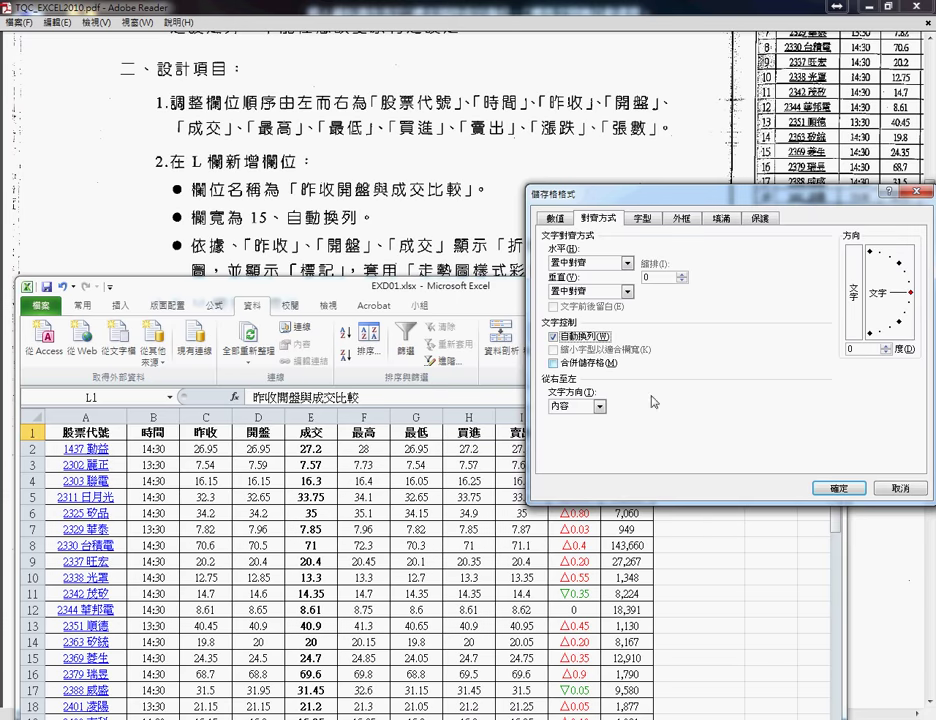
pyautogui.click(838, 488)
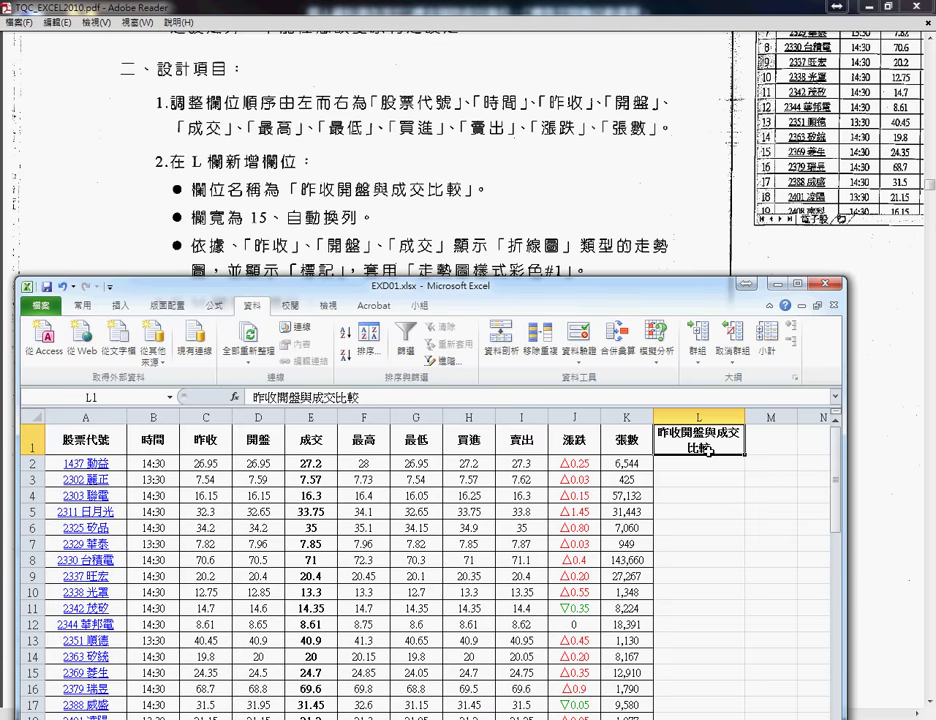
# - Reopen L1's cell formatting to confirm the wrap setting, then shift the workbook down
pyautogui.rightClick(708, 449)
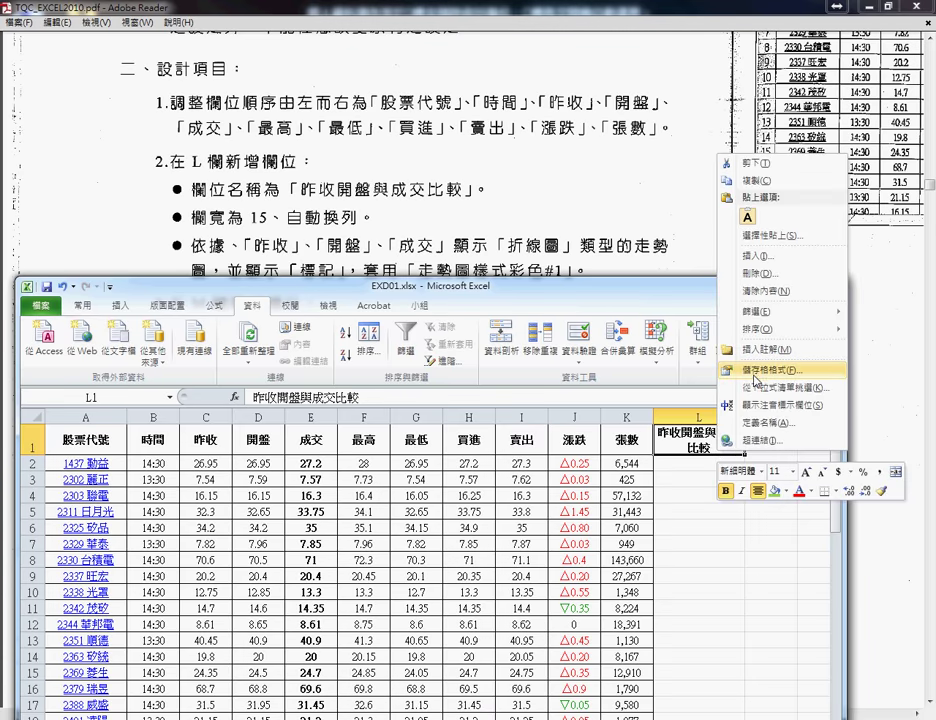
pyautogui.click(757, 374)
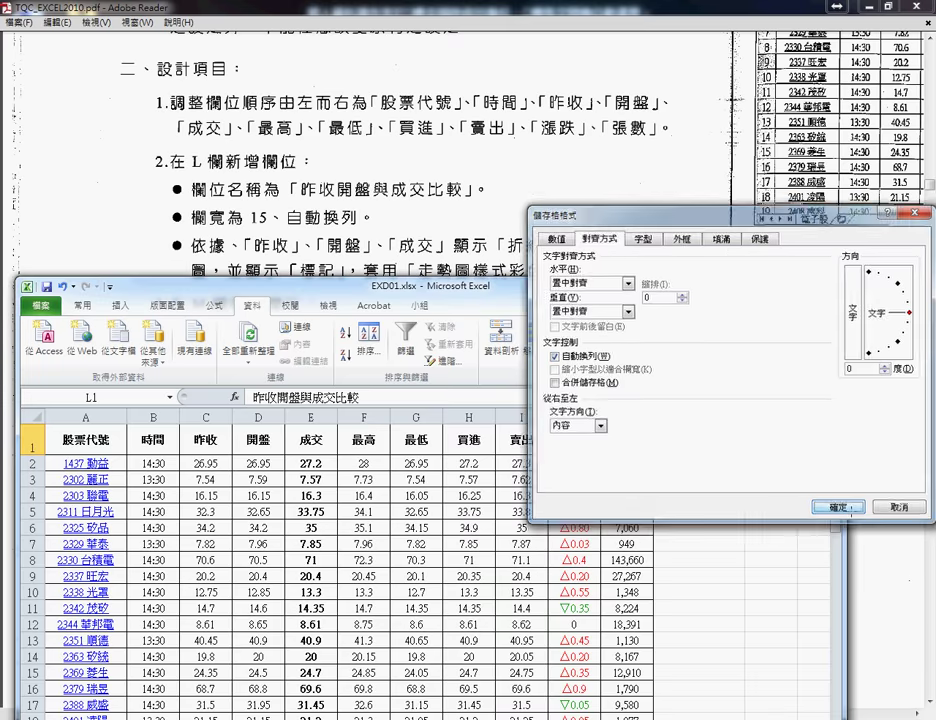
pyautogui.click(853, 507)
pyautogui.moveTo(452, 304); pyautogui.dragTo(465, 328)
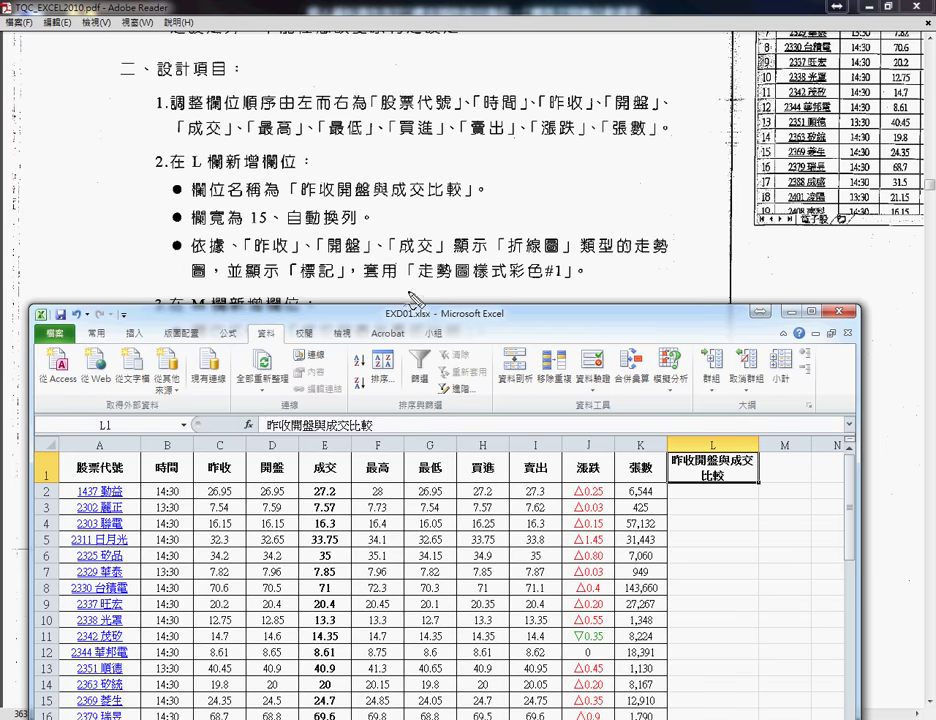
# - Mark the 昨收, 開盤, 成交 columns and the 折線圖 / 走勢圖 wording in the instructions
pyautogui.moveTo(342, 470)
pyautogui.mouseDown()
pyautogui.moveTo(228, 448)
pyautogui.moveTo(325, 493)
pyautogui.mouseUp()
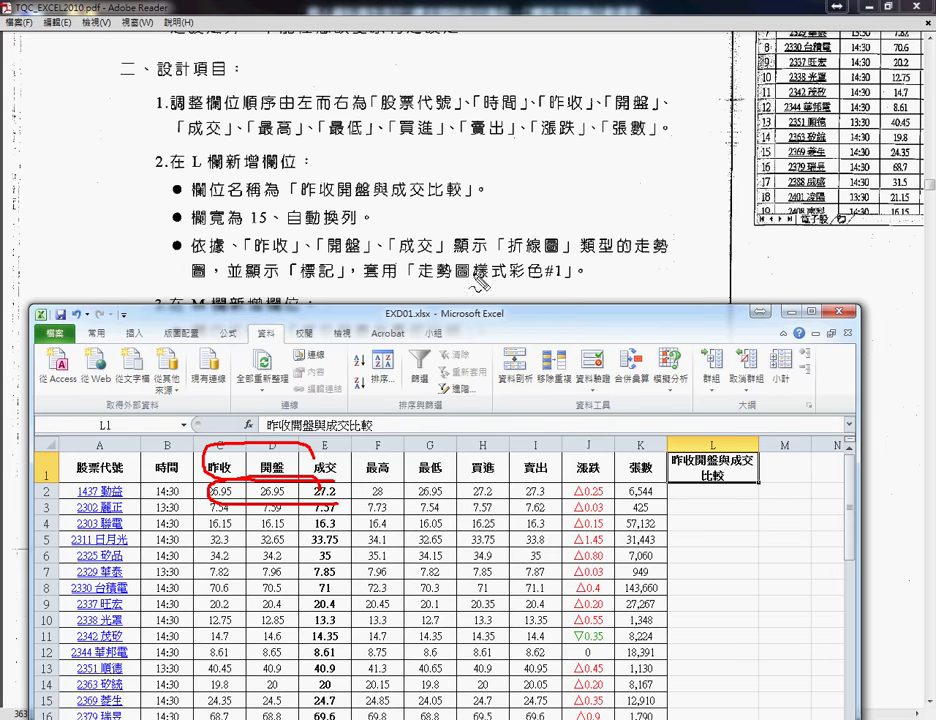
pyautogui.moveTo(507, 267); pyautogui.dragTo(571, 266)
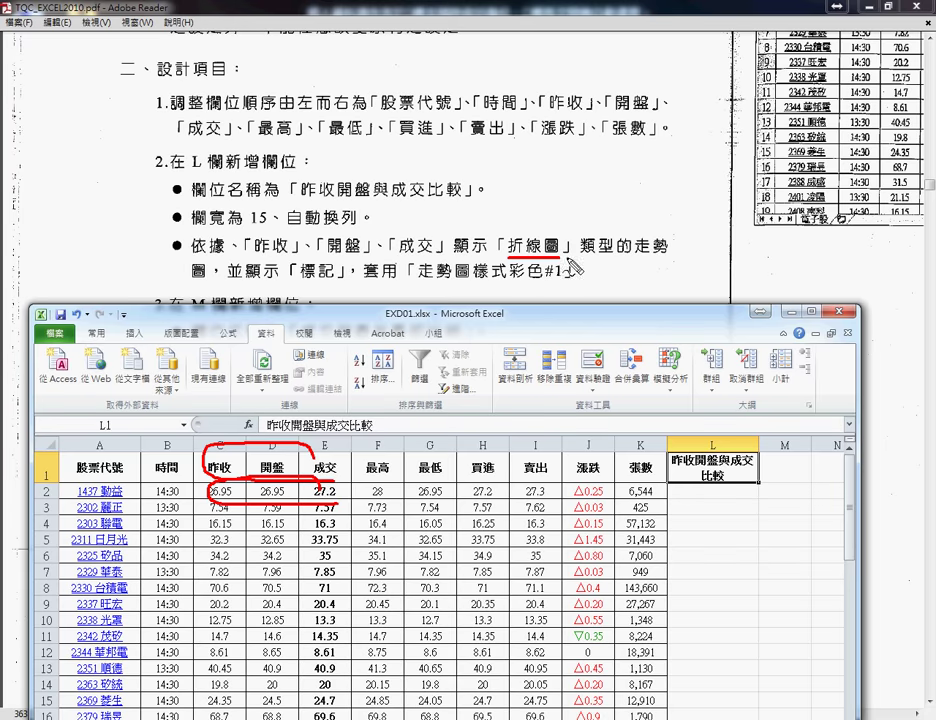
pyautogui.moveTo(637, 258); pyautogui.dragTo(672, 257)
pyautogui.moveTo(193, 283); pyautogui.dragTo(204, 283)
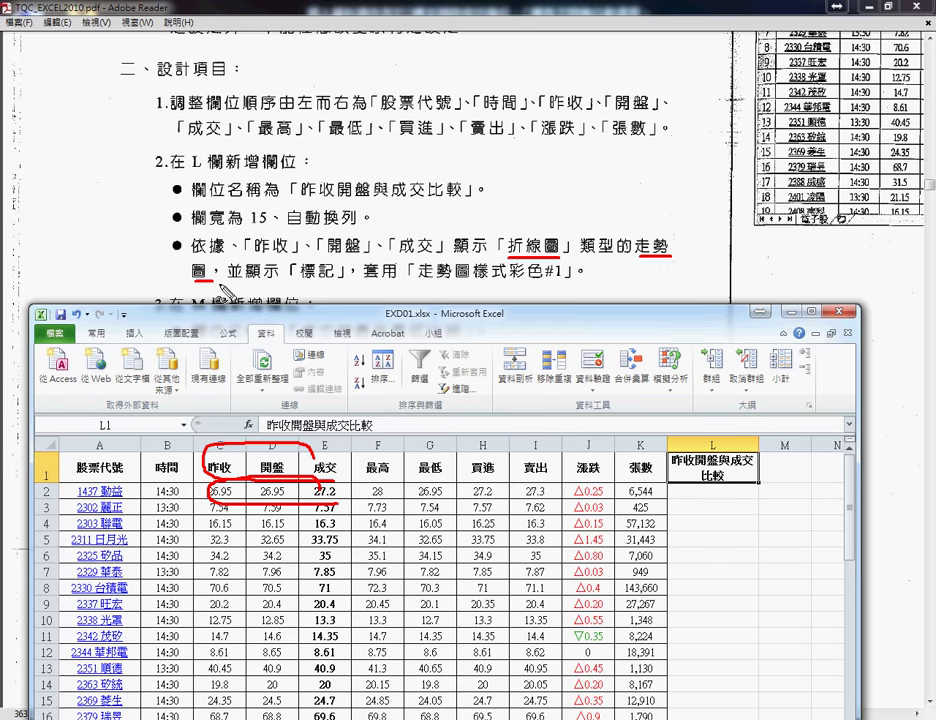
pyautogui.press('Escape')
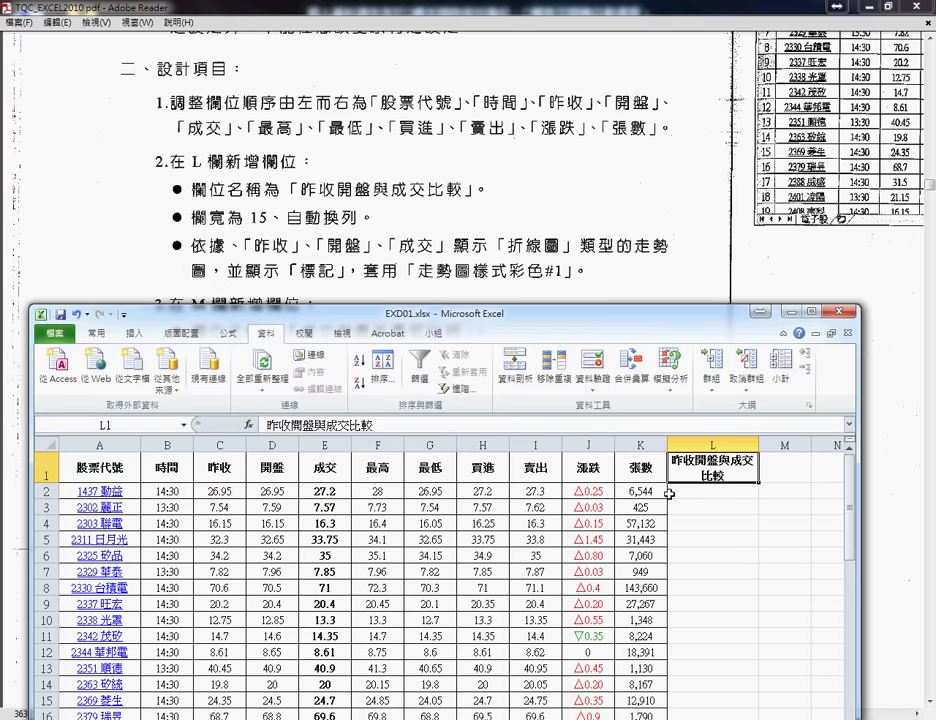
# - Select cell L2 and show the Insert ribbon's sparkline commands
pyautogui.click(716, 493)
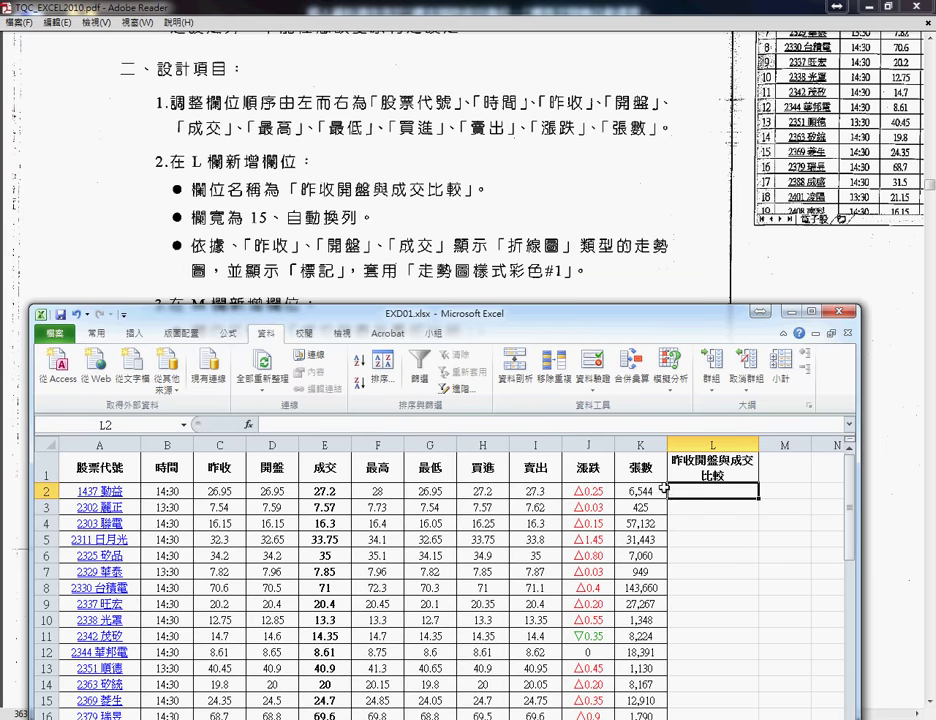
pyautogui.click(99, 333)
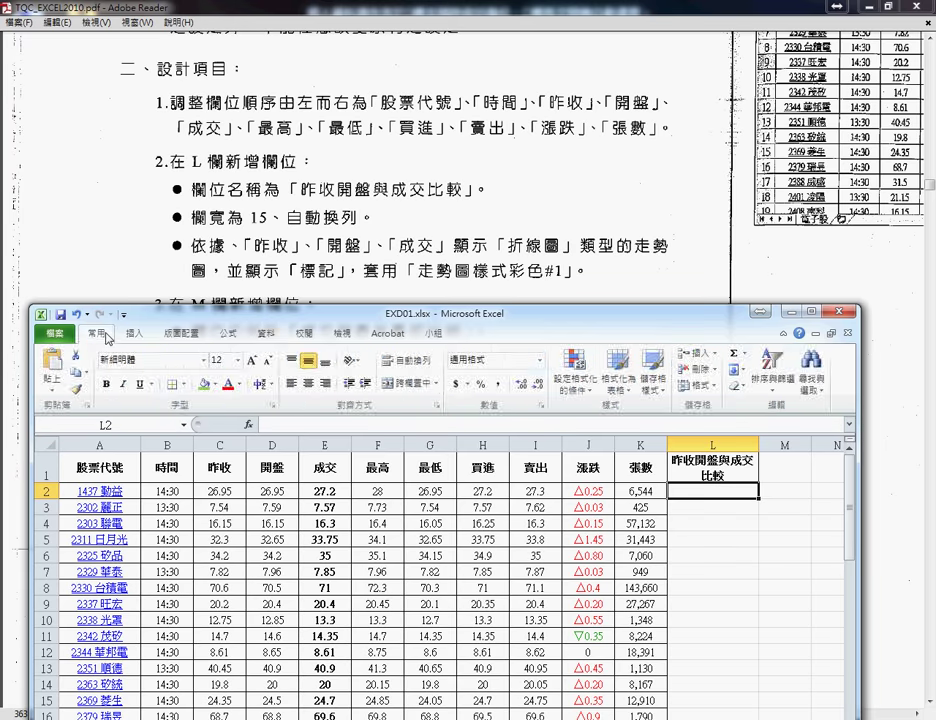
pyautogui.click(135, 334)
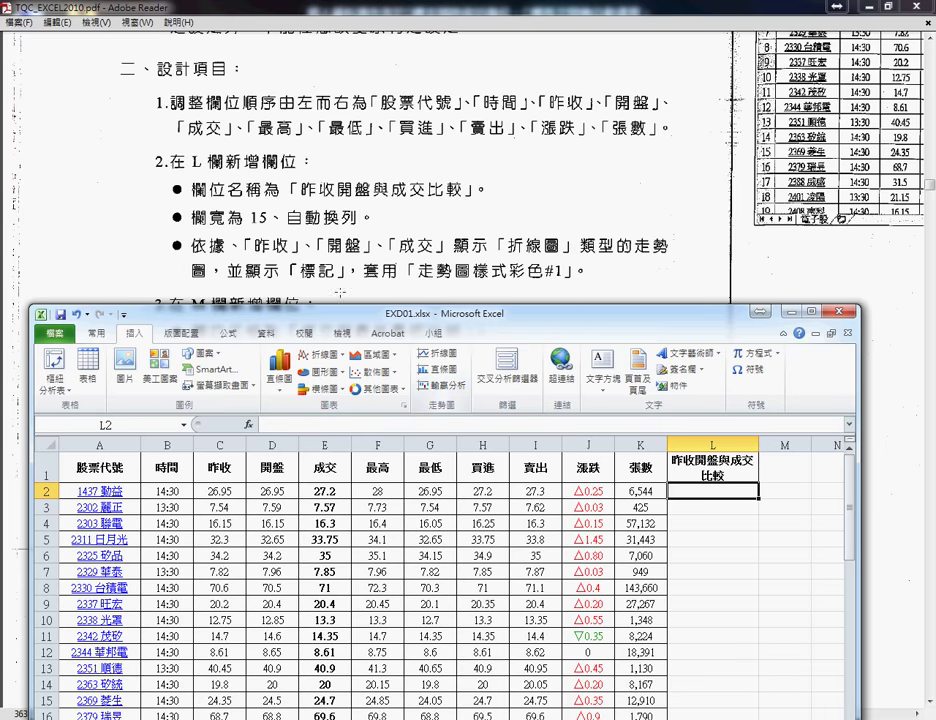
# - Insert a 折線圖 line sparkline in $L$2 from data range C2:E2
pyautogui.click(444, 355)
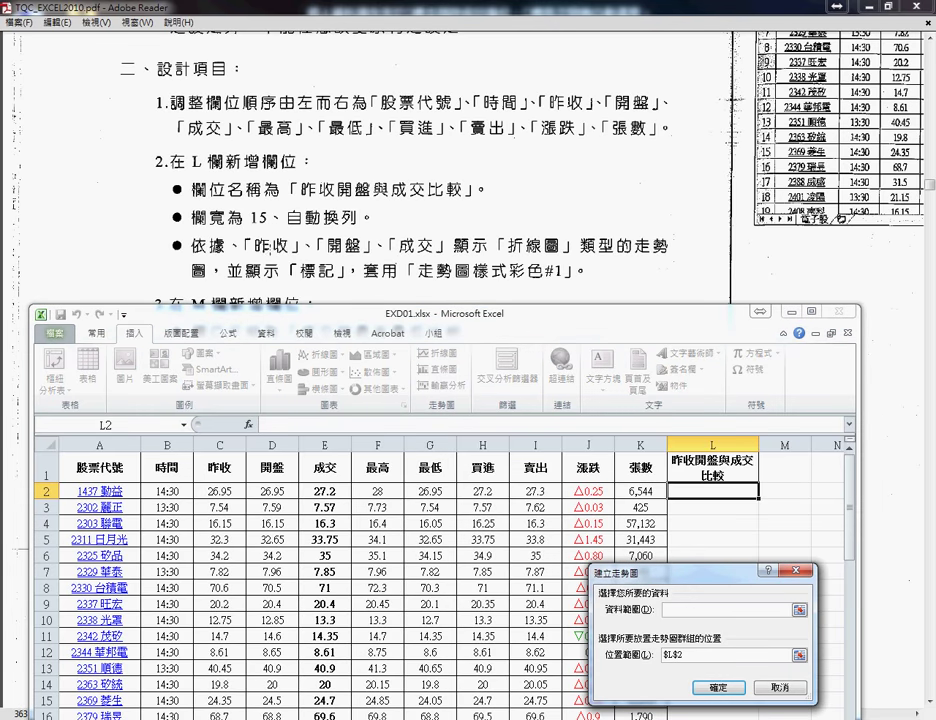
pyautogui.click(218, 492)
pyautogui.moveTo(218, 492); pyautogui.dragTo(326, 492)
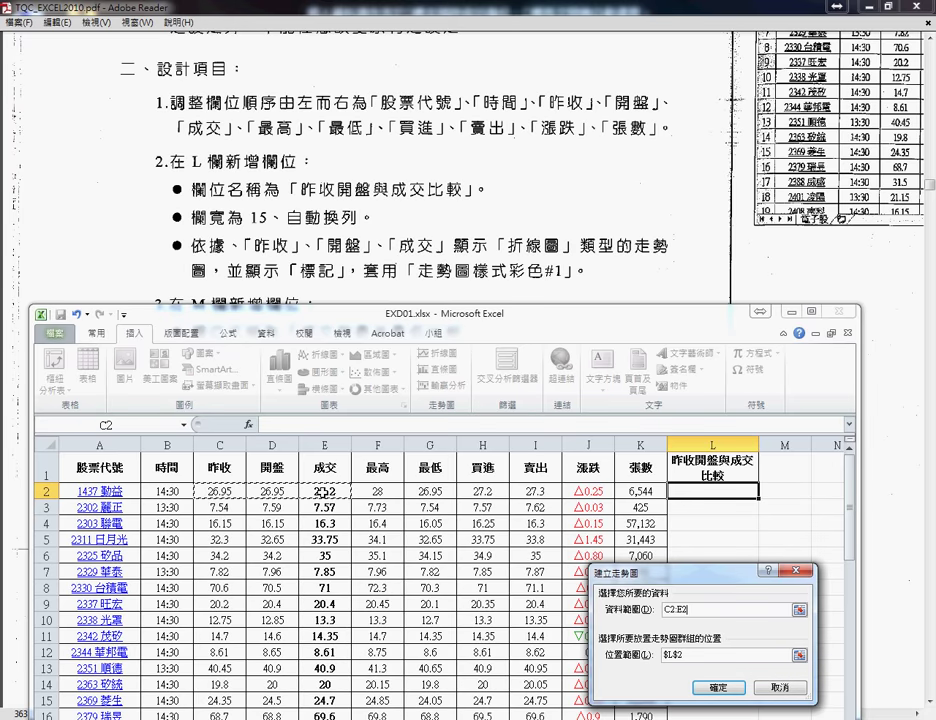
pyautogui.click(727, 689)
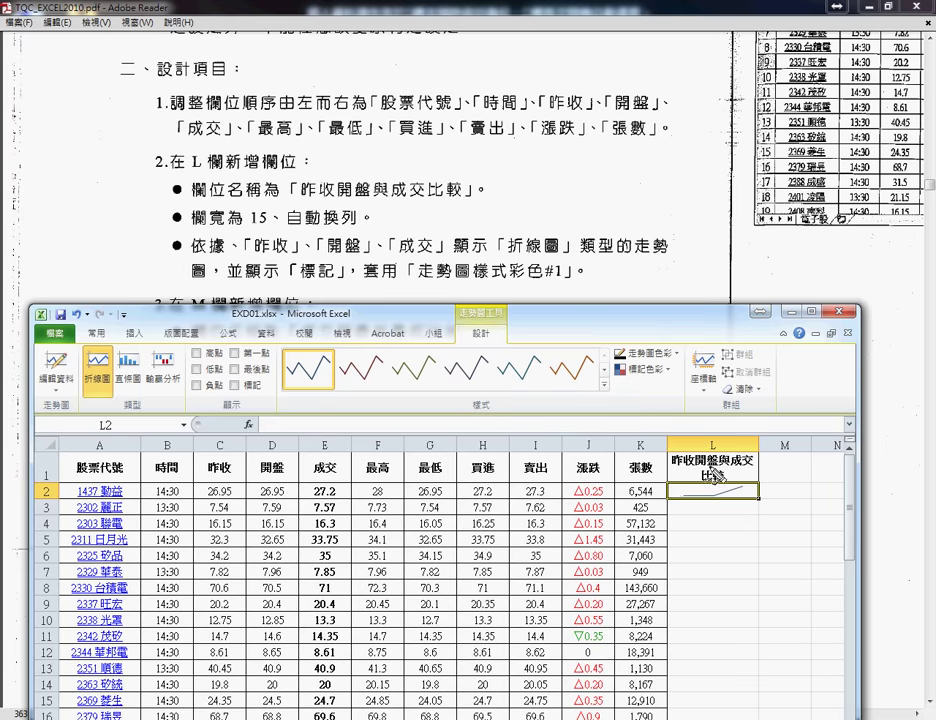
# - Turn on markers for the L2 line sparkline
pyautogui.moveTo(685, 498); pyautogui.dragTo(752, 487)
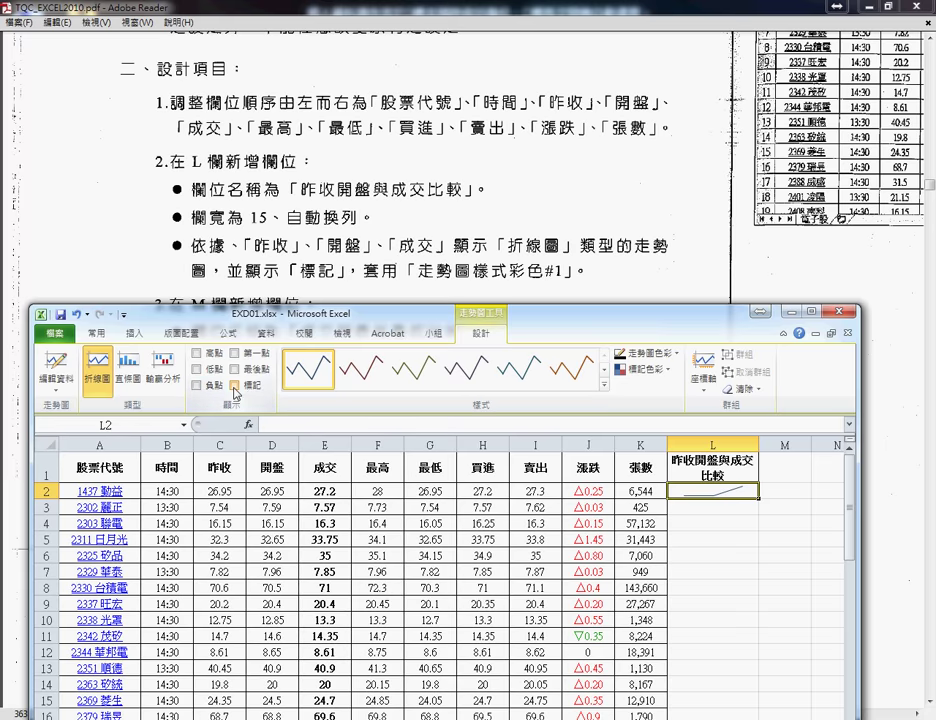
pyautogui.click(235, 385)
pyautogui.click(235, 385)
pyautogui.click(235, 385)
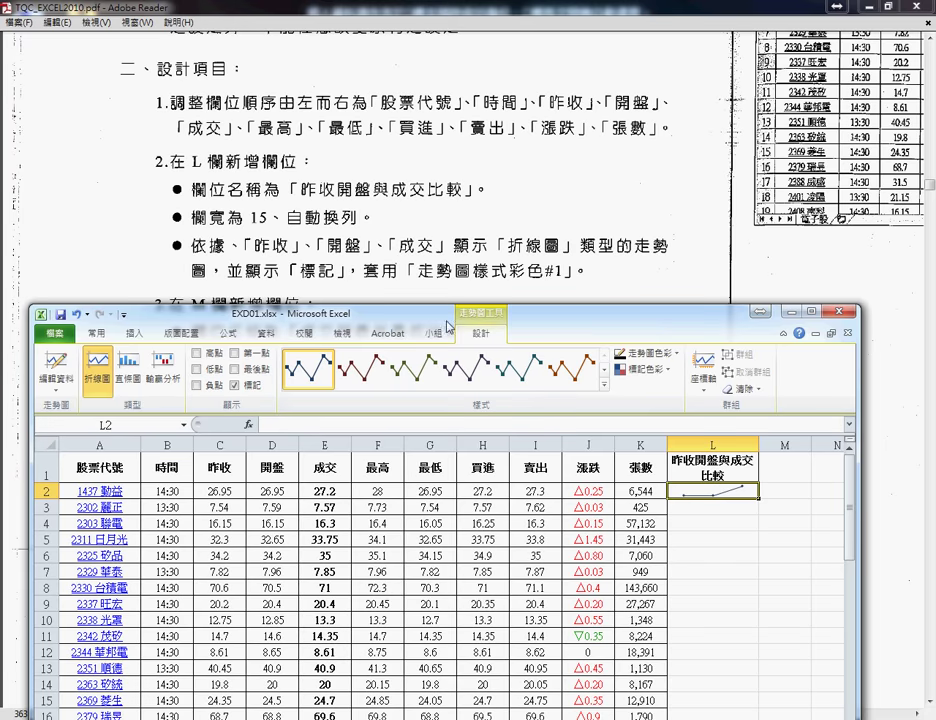
# - Apply the 走勢圖樣式彩色 #1 style and fill the sparkline down column L
pyautogui.click(605, 385)
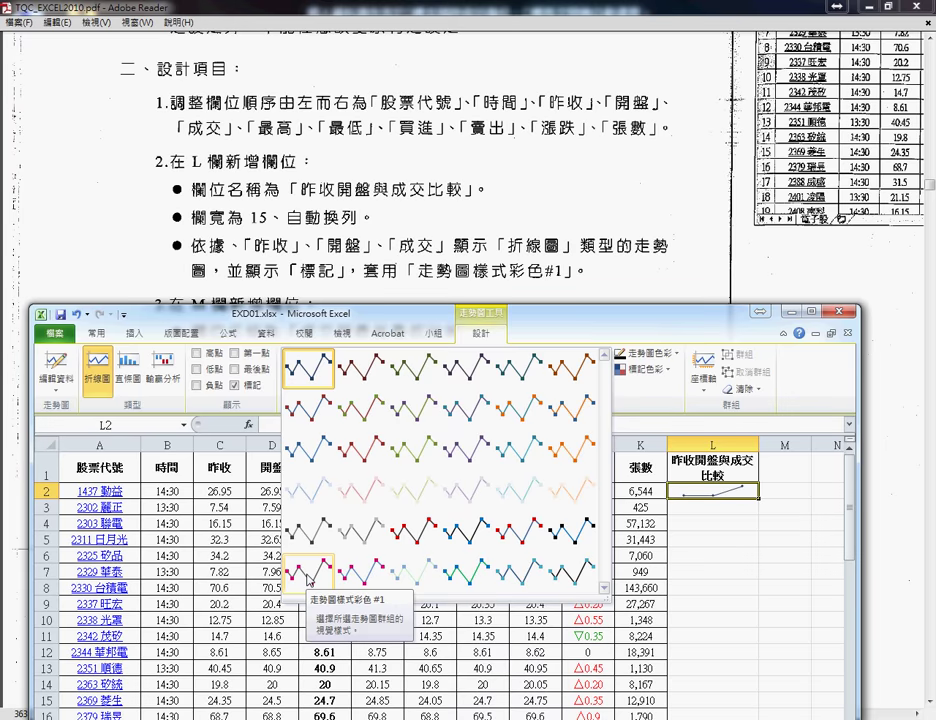
pyautogui.click(307, 575)
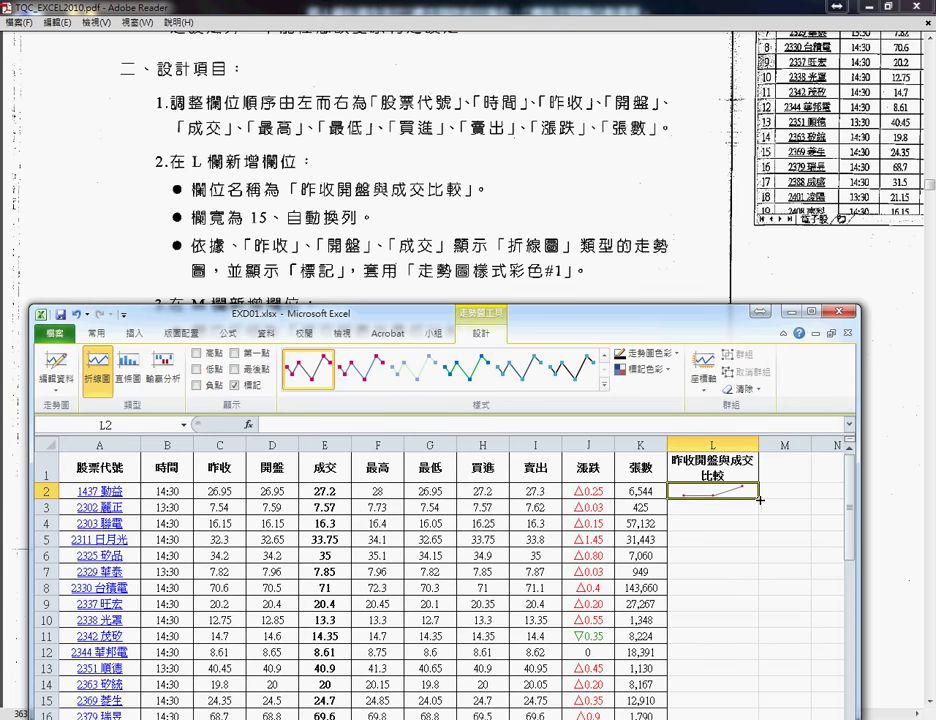
pyautogui.moveTo(757, 502); pyautogui.dragTo(757, 718)
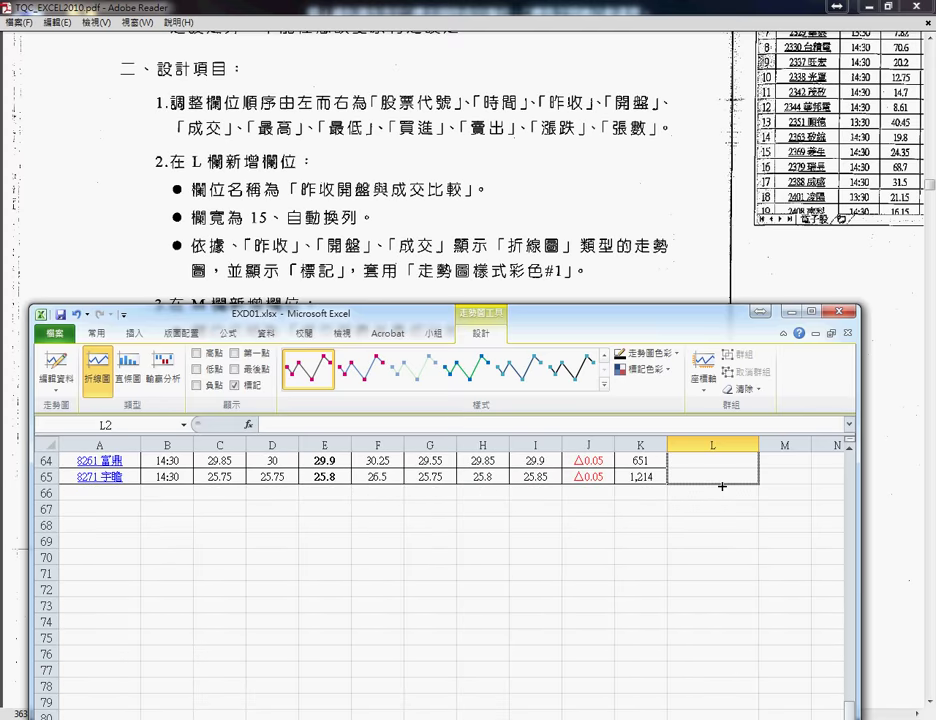
# - Fill the L2 line sparkline down to L65, then reselect L2
pyautogui.moveTo(757, 718); pyautogui.dragTo(720, 492)
pyautogui.moveTo(855, 673); pyautogui.dragTo(857, 441)
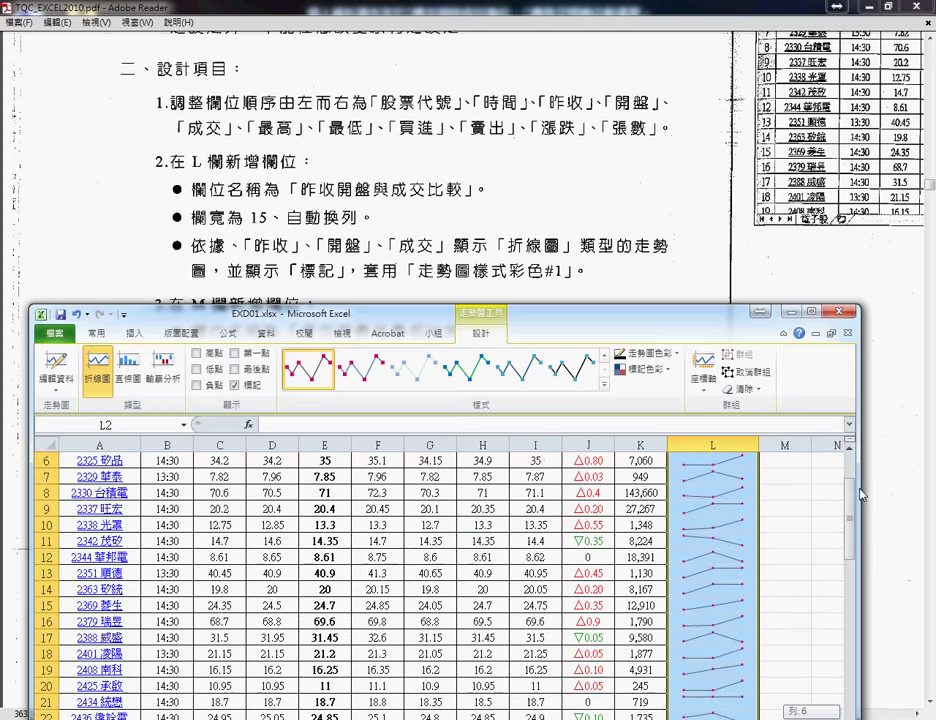
pyautogui.click(720, 490)
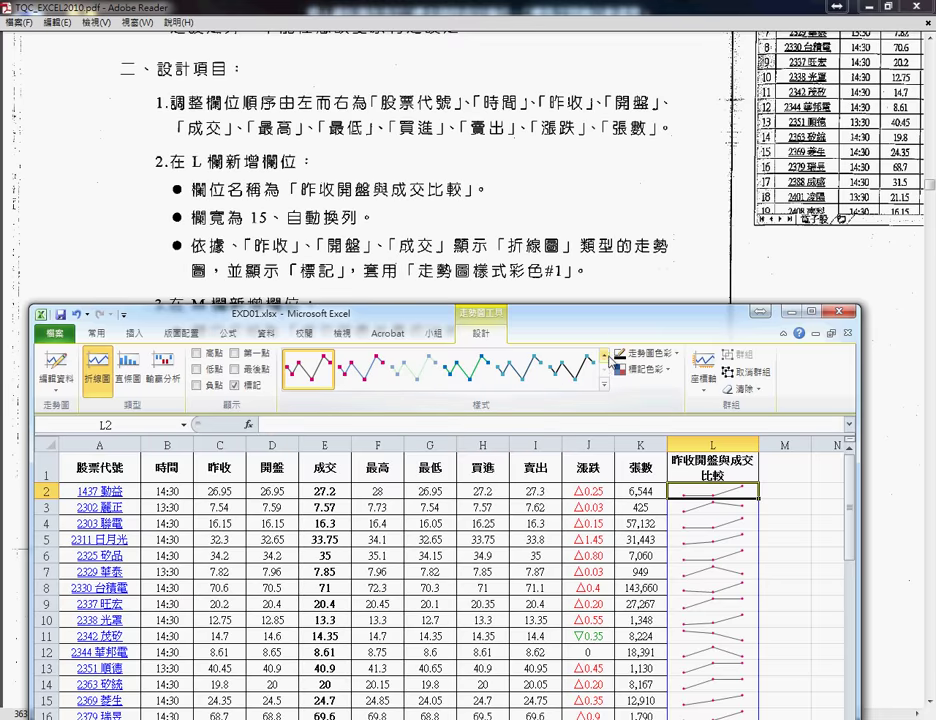
pyautogui.moveTo(595, 329)
pyautogui.mouseDown()
pyautogui.moveTo(603, 473)
pyautogui.moveTo(609, 455)
pyautogui.mouseUp()
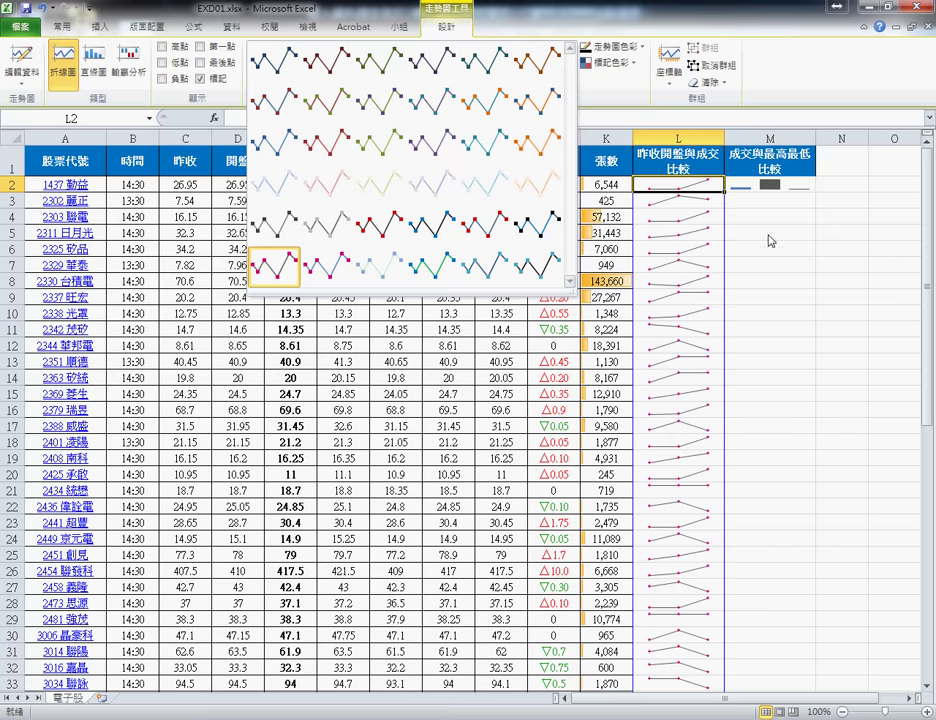
# - Set column M's width to 15
pyautogui.click(790, 188)
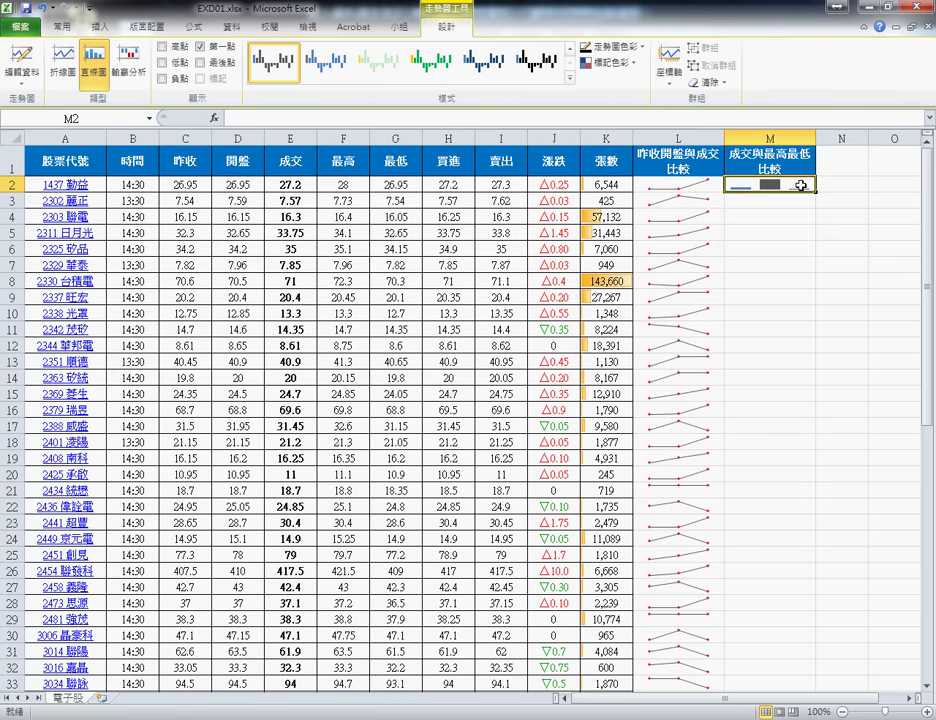
pyautogui.click(757, 163)
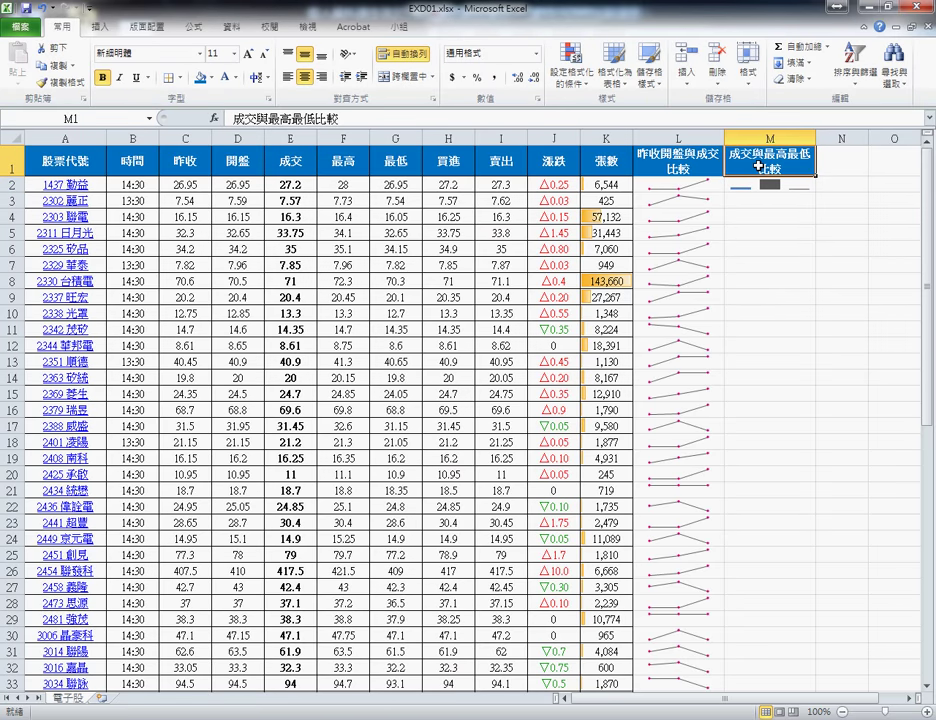
pyautogui.write('K2:K65')
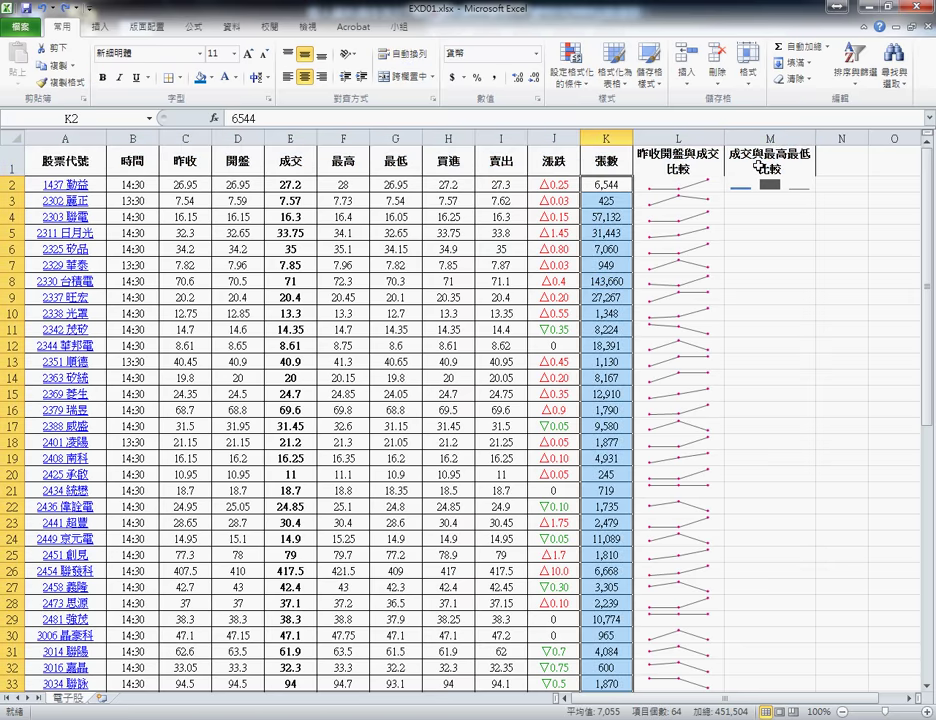
pyautogui.press('Return')
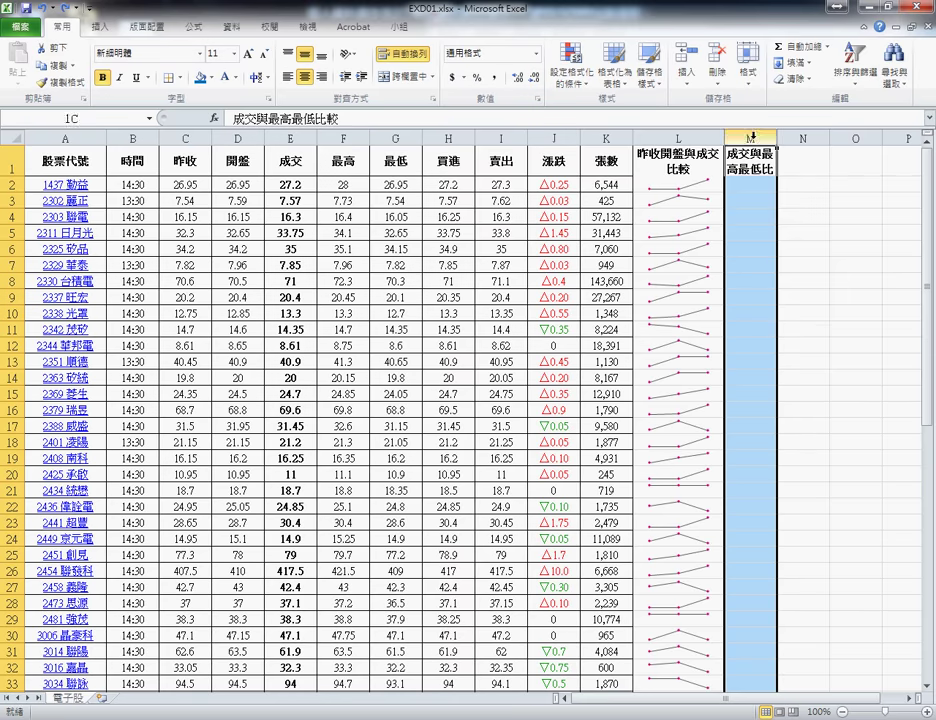
pyautogui.rightClick(743, 205)
pyautogui.click(790, 382)
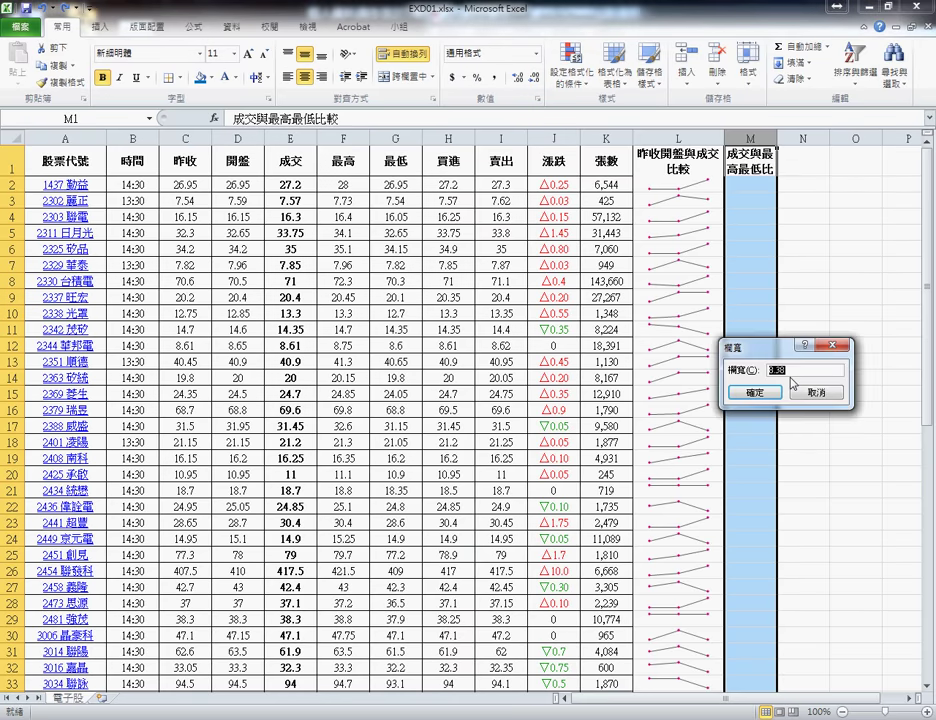
pyautogui.write('15')
pyautogui.press('Return')
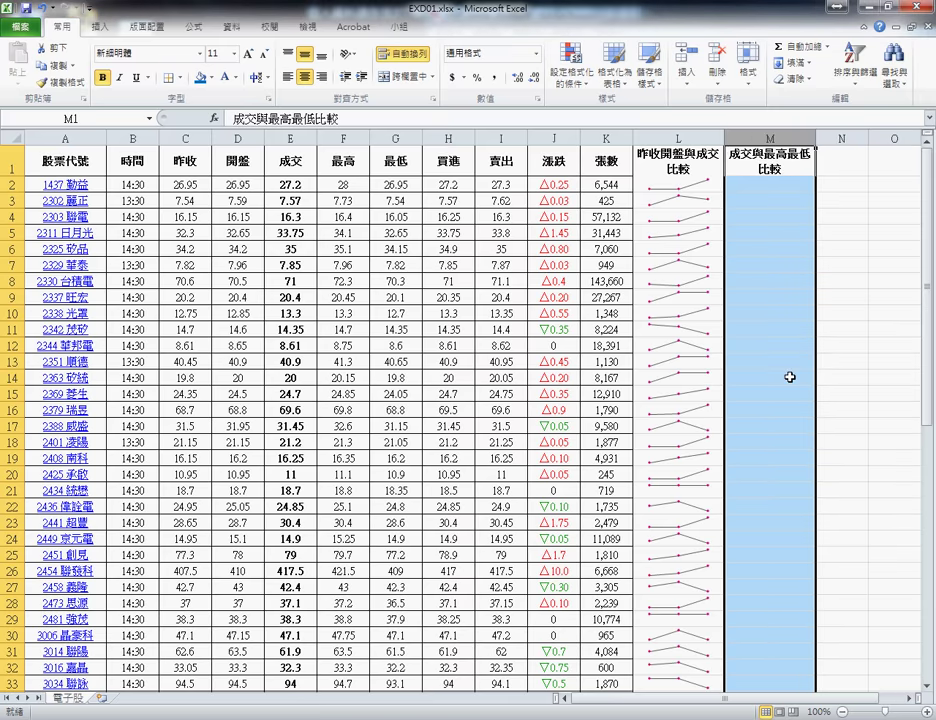
# - Wrap and centre the 成交與最高最低比較 header in M1 through Format Cells alignment
pyautogui.click(775, 168)
pyautogui.rightClick(773, 168)
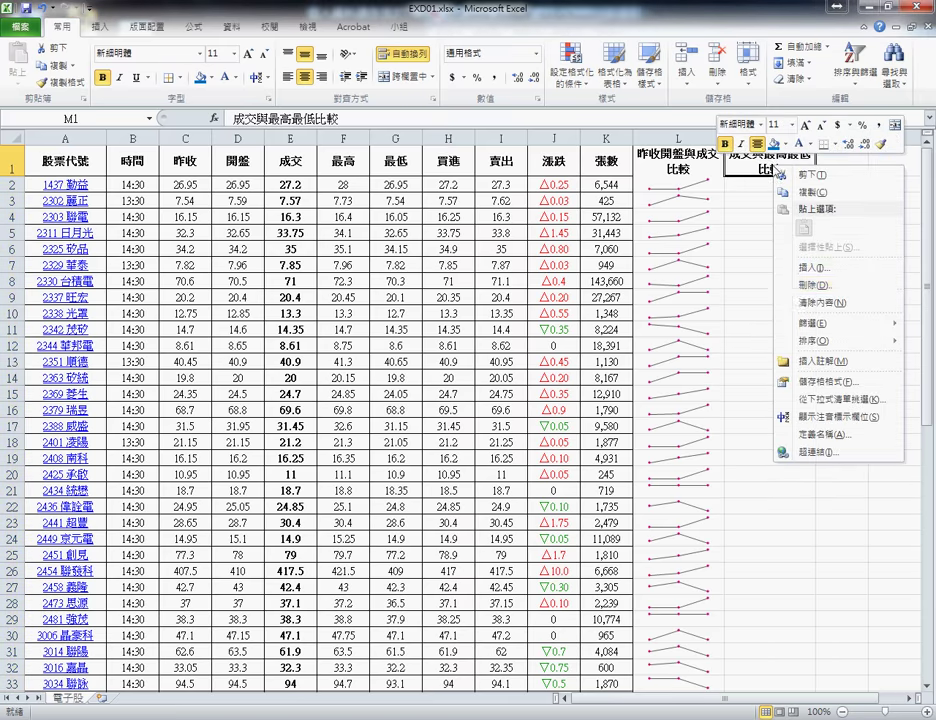
pyautogui.click(818, 382)
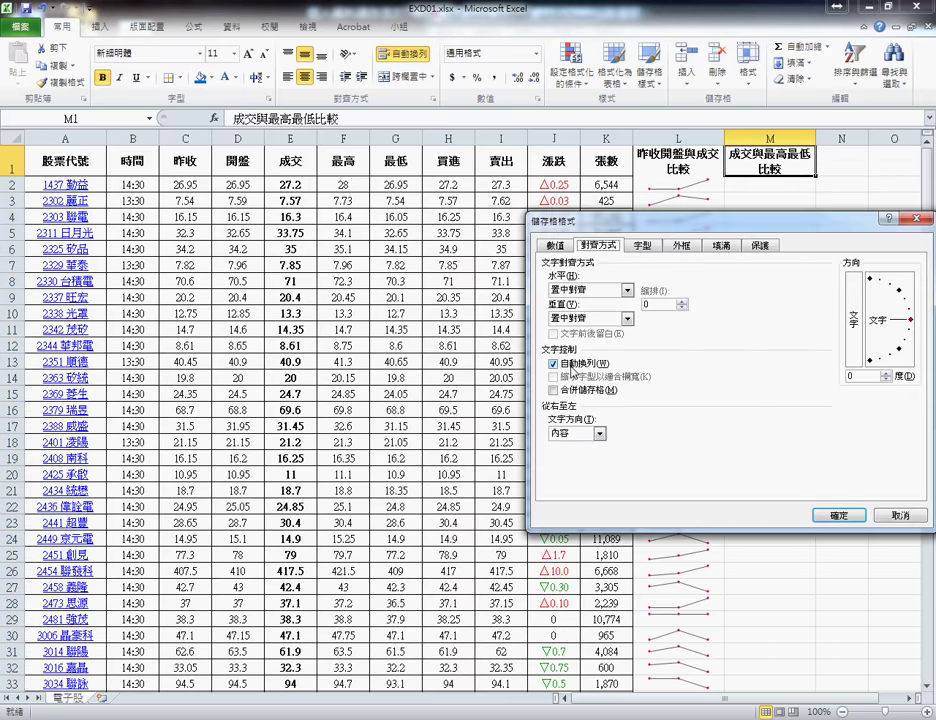
pyautogui.click(836, 515)
pyautogui.click(773, 186)
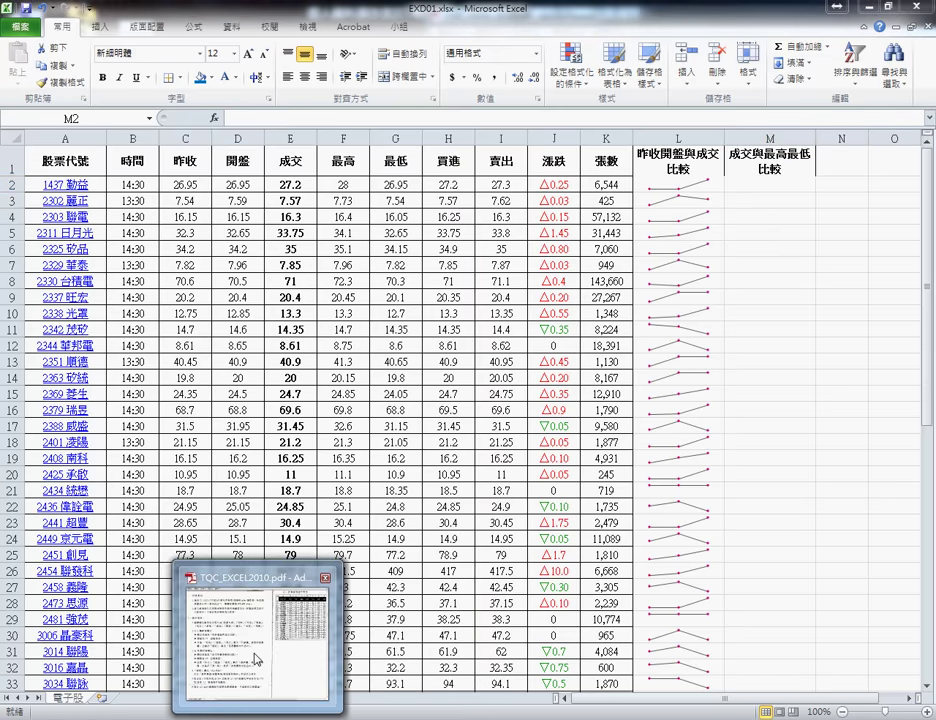
pyautogui.click(250, 660)
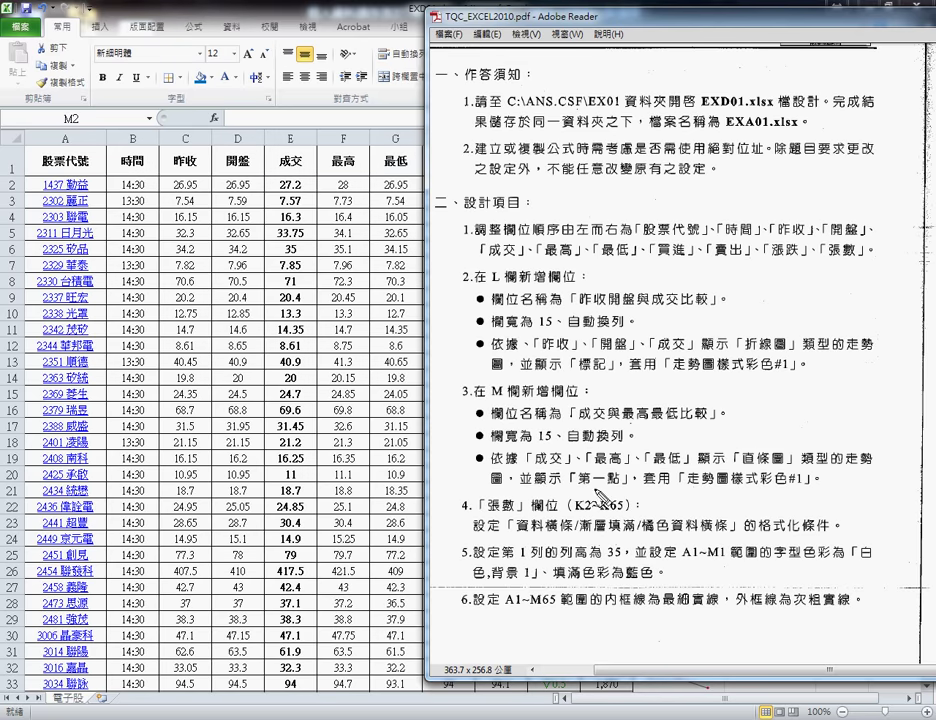
pyautogui.moveTo(613, 484); pyautogui.dragTo(616, 474)
pyautogui.moveTo(692, 487); pyautogui.dragTo(812, 485)
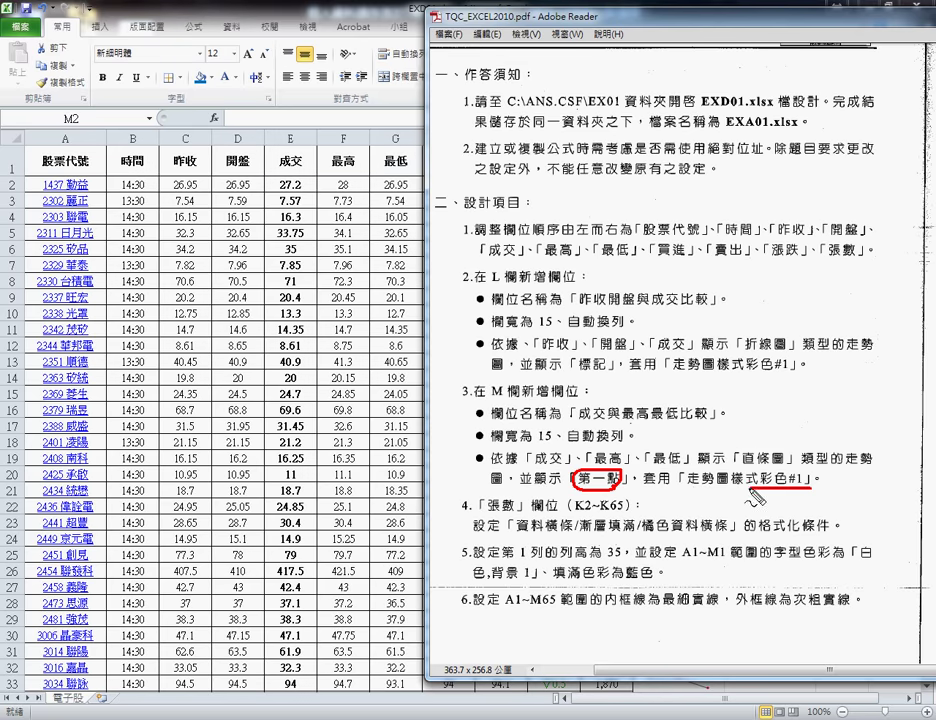
pyautogui.press('Escape')
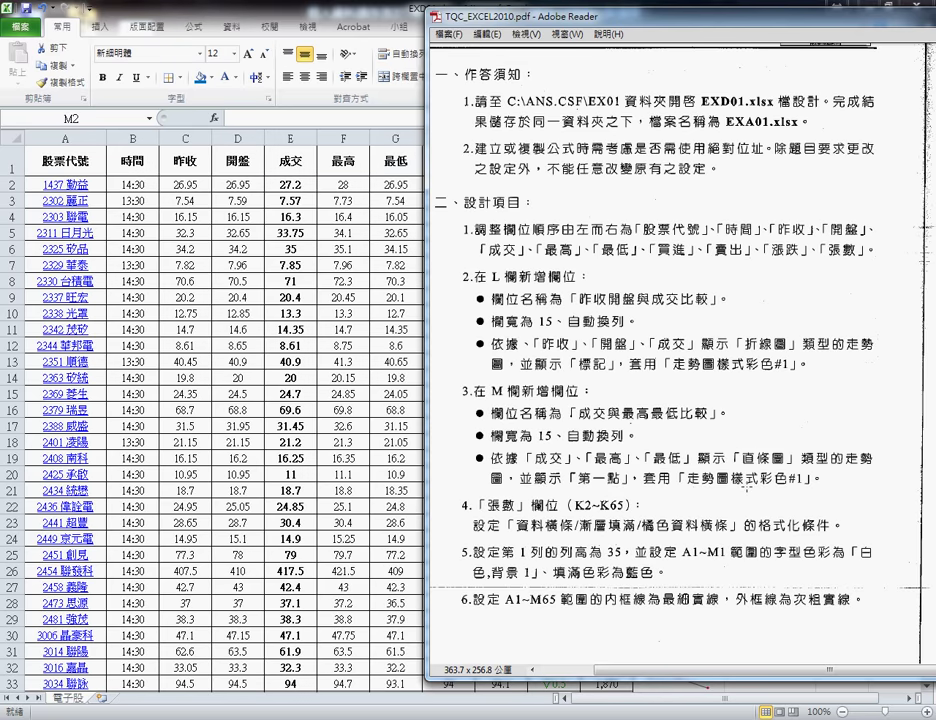
pyautogui.hotkey('alt', 'Tab')
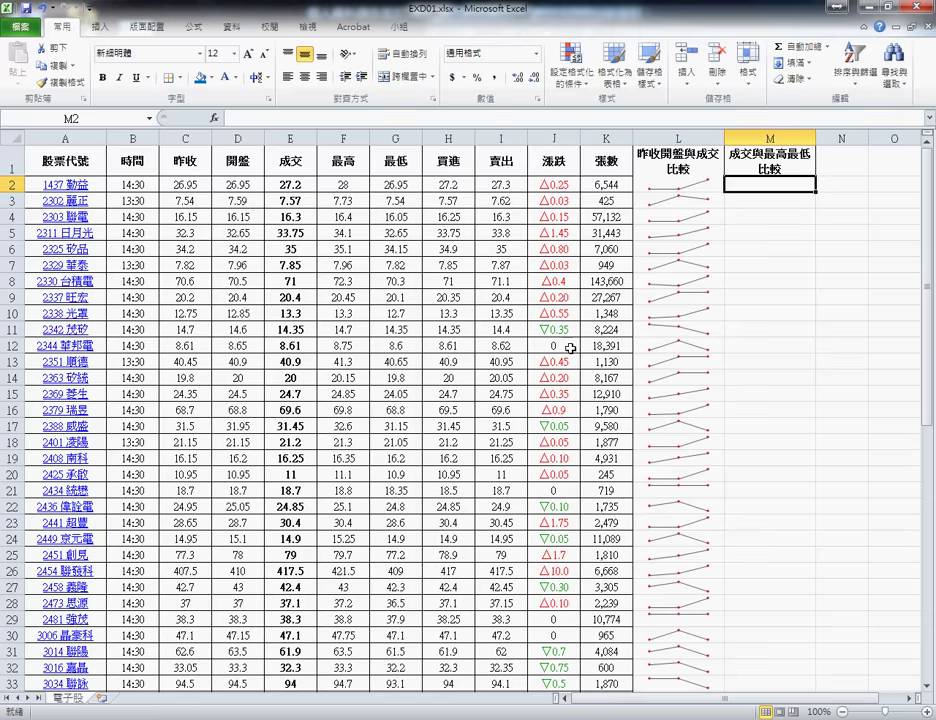
# - Insert a 直條圖 column sparkline in $M$2 using data range E2:G2
pyautogui.click(97, 27)
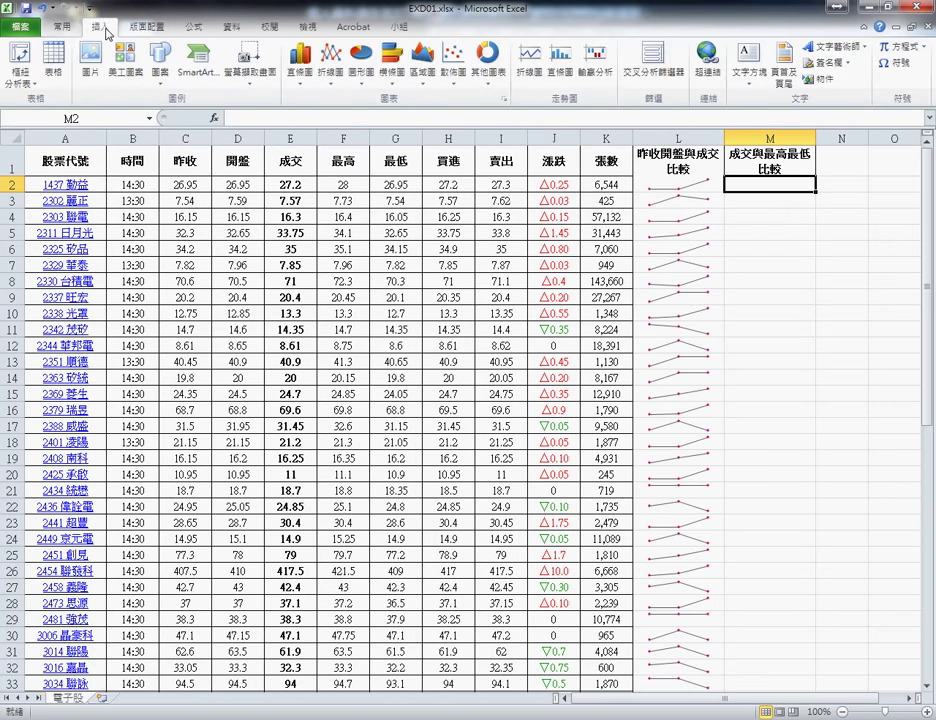
pyautogui.click(565, 76)
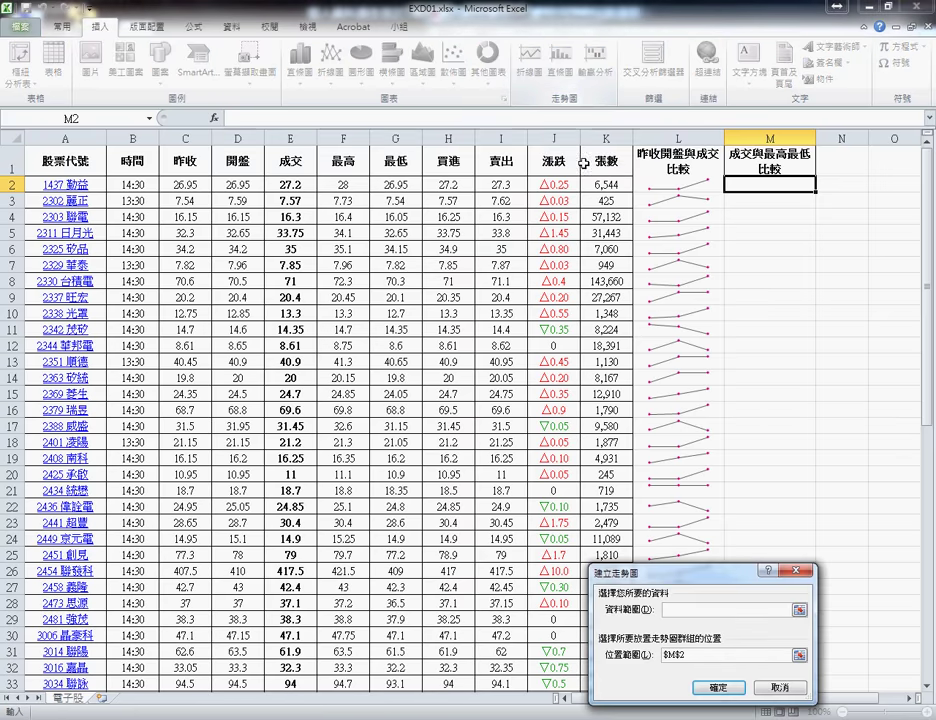
pyautogui.moveTo(897, 553)
pyautogui.mouseDown()
pyautogui.moveTo(667, 541)
pyautogui.moveTo(516, 318)
pyautogui.mouseUp()
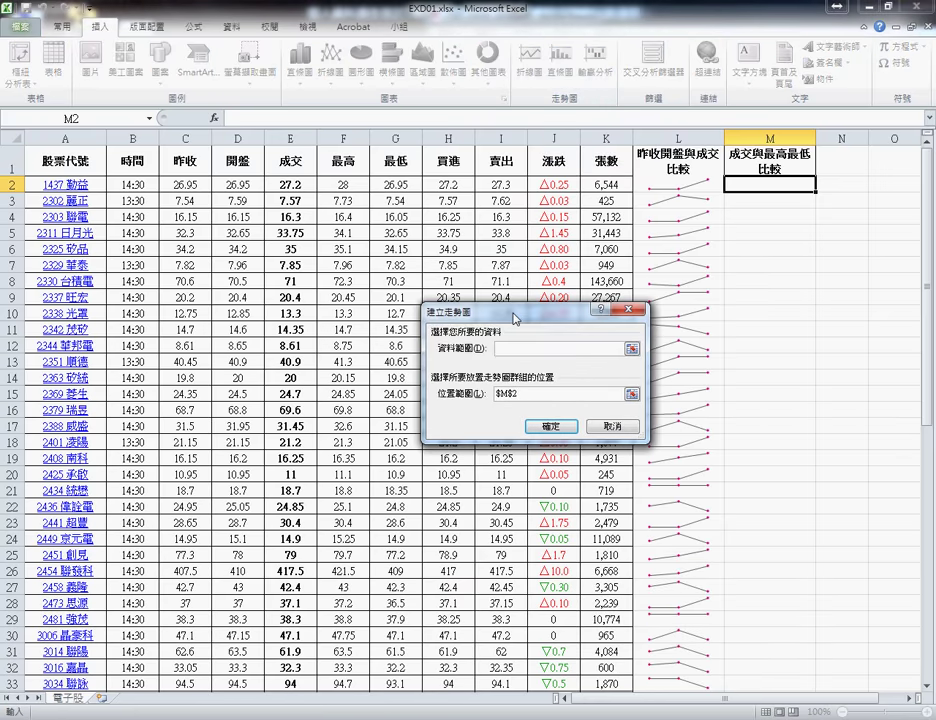
pyautogui.moveTo(286, 183); pyautogui.dragTo(378, 188)
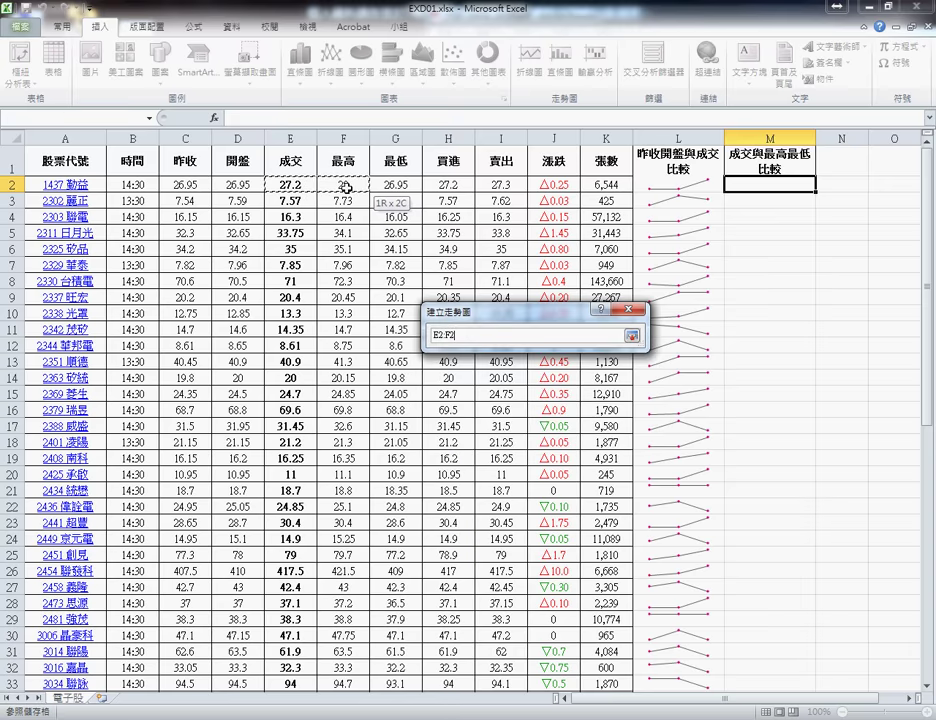
pyautogui.click(543, 421)
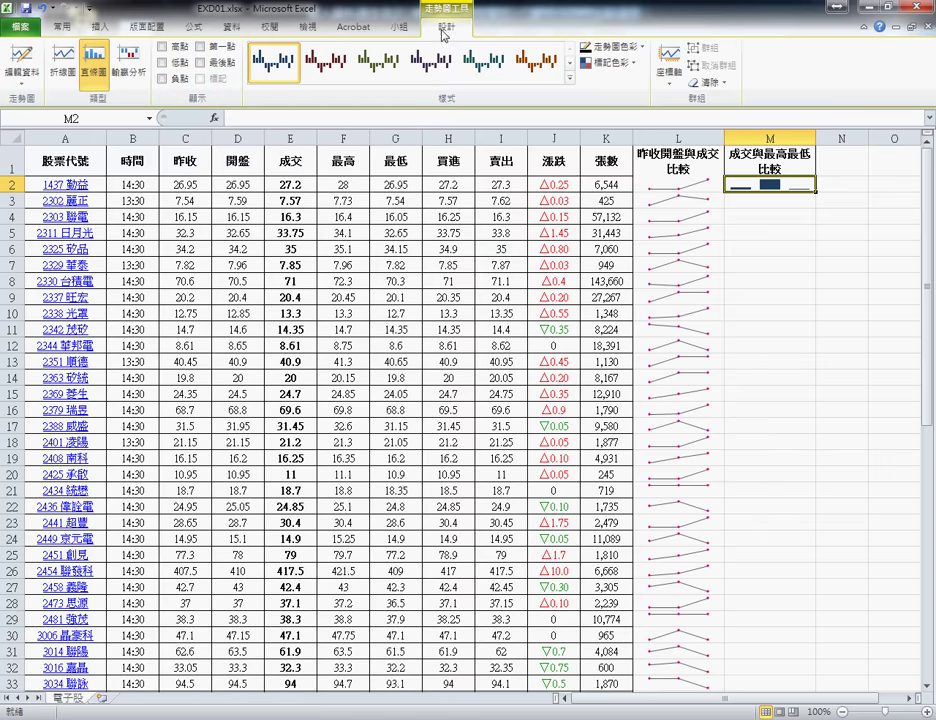
# - Highlight 第一點 and apply 走勢圖樣式彩色 #1 to the M2 sparkline
pyautogui.click(200, 46)
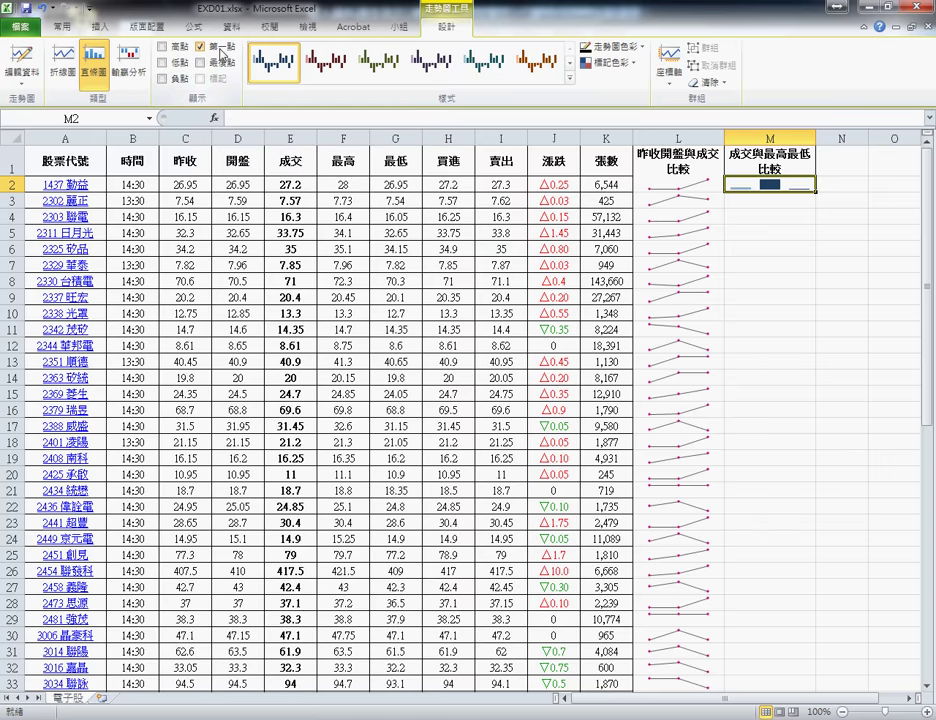
pyautogui.click(571, 80)
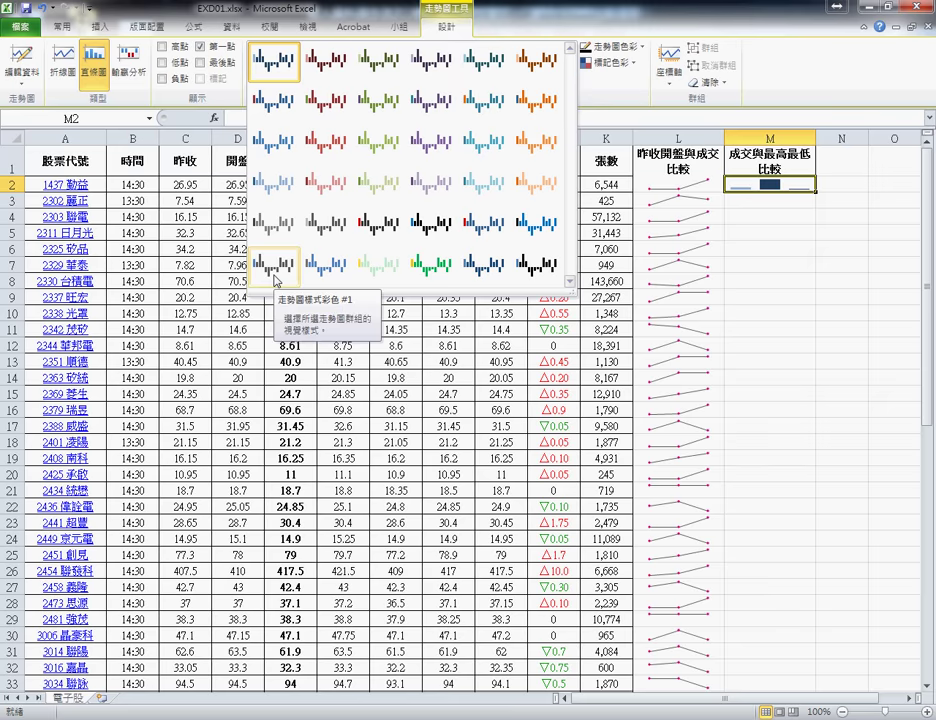
pyautogui.click(275, 280)
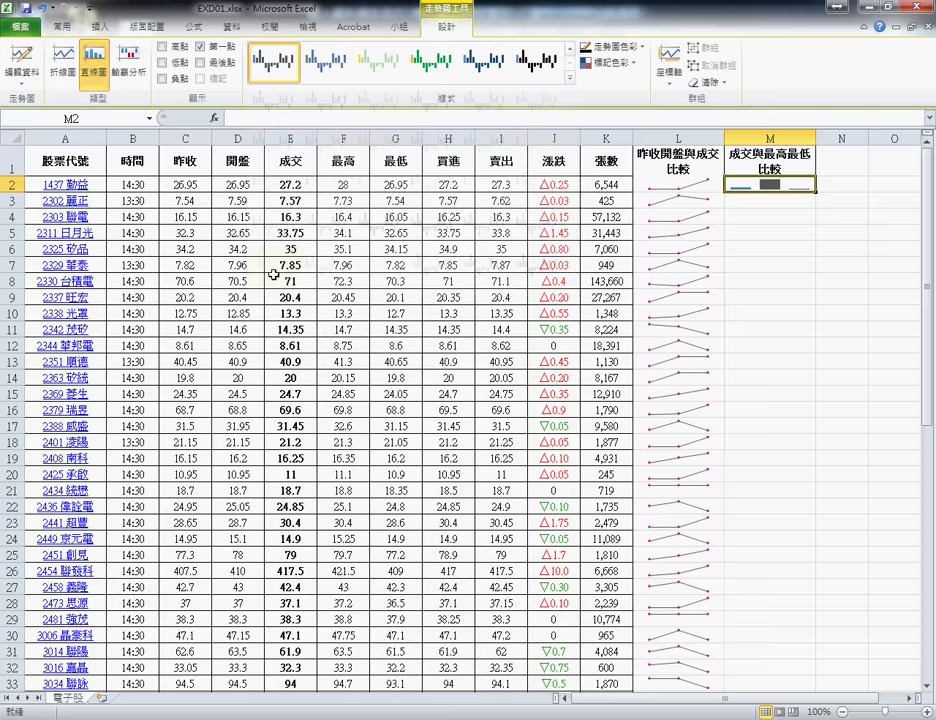
# - Copy the M2 column sparkline down through M65
pyautogui.moveTo(817, 192); pyautogui.dragTo(790, 680)
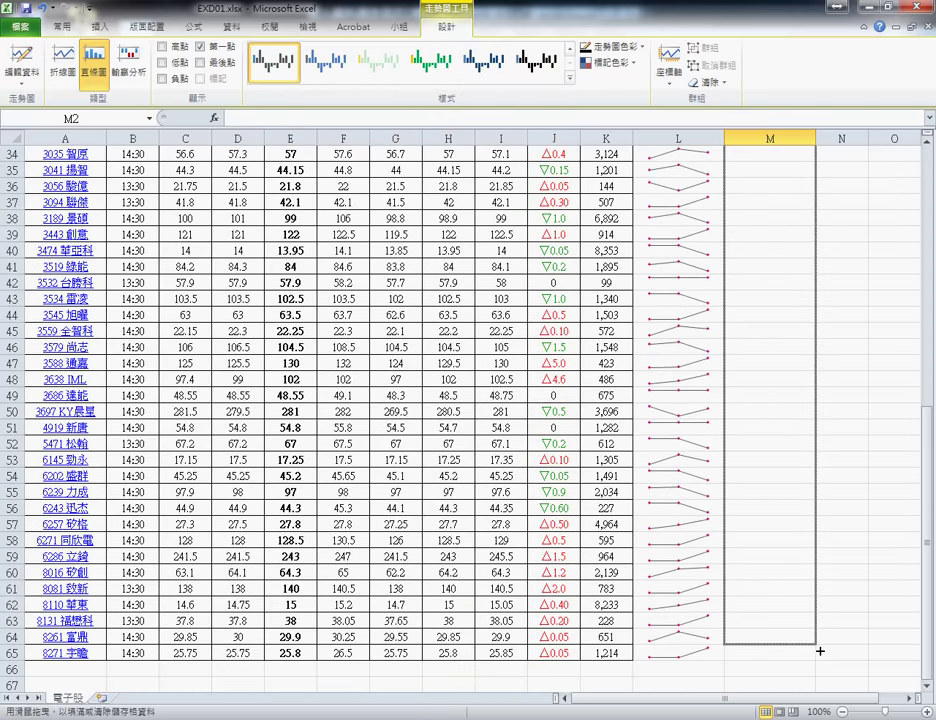
pyautogui.moveTo(817, 668); pyautogui.dragTo(821, 662)
pyautogui.scroll(11, 818, 556)
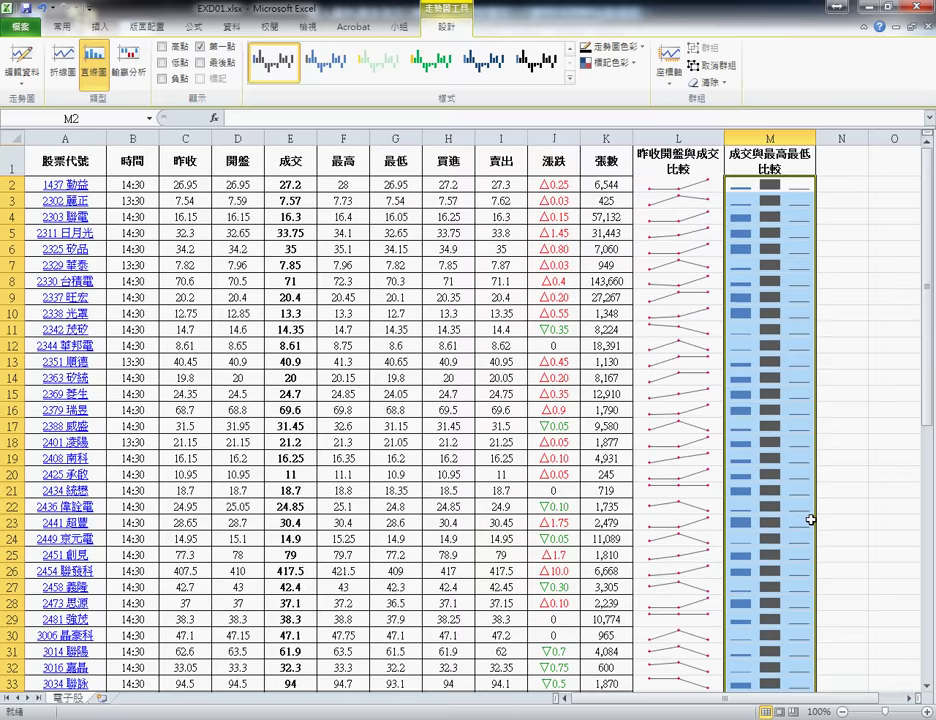
# - Look at the 110.xlsx workbook, then return to EXD01.xlsx
pyautogui.click(606, 137)
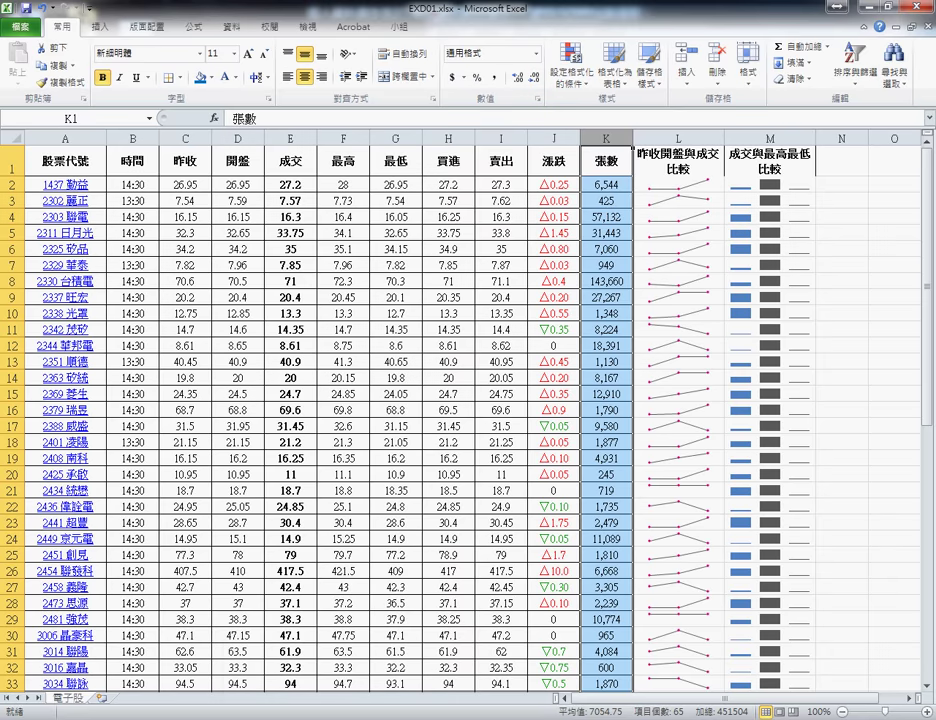
pyautogui.click(351, 653)
pyautogui.click(395, 719)
pyautogui.click(432, 664)
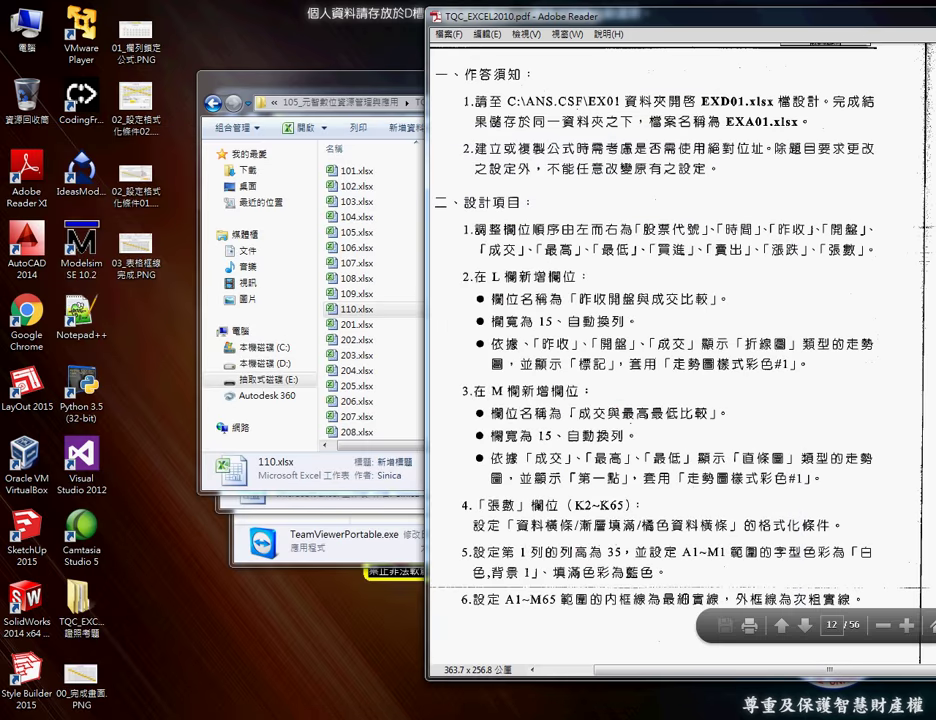
pyautogui.click(333, 665)
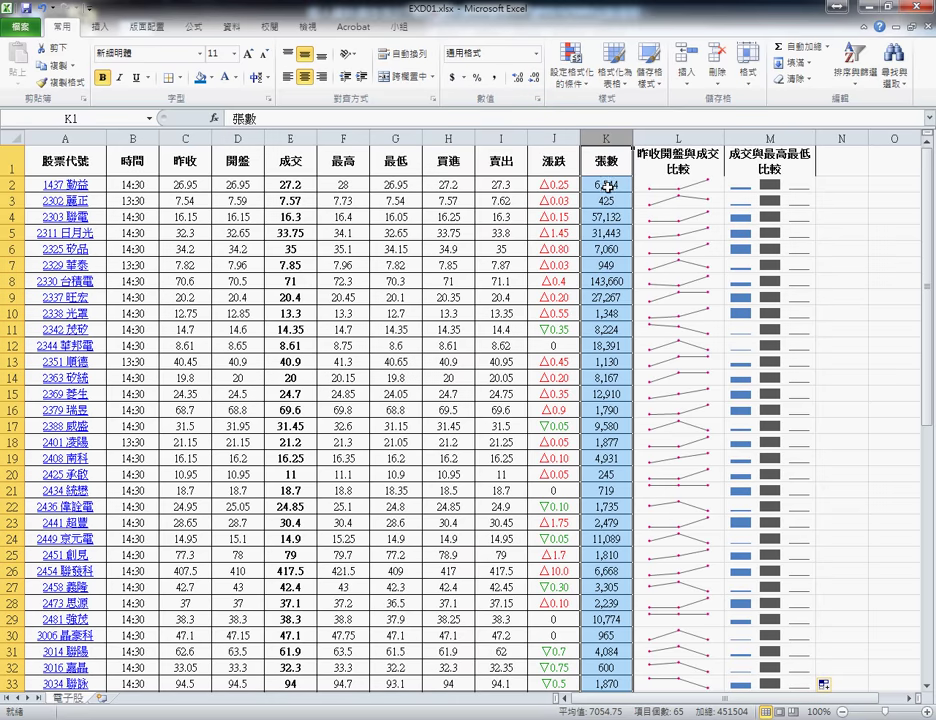
# - Select the 張數 values K2:K65 and bring up the Conditional Formatting choices
pyautogui.click(605, 186)
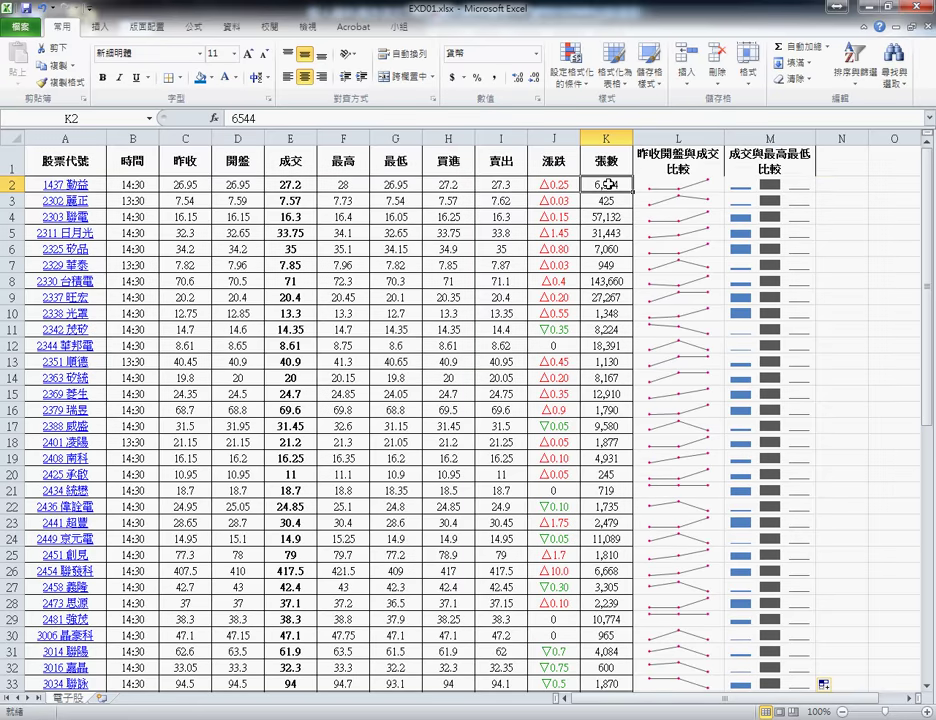
pyautogui.hotkey('ctrl', 'shift', 'Down')
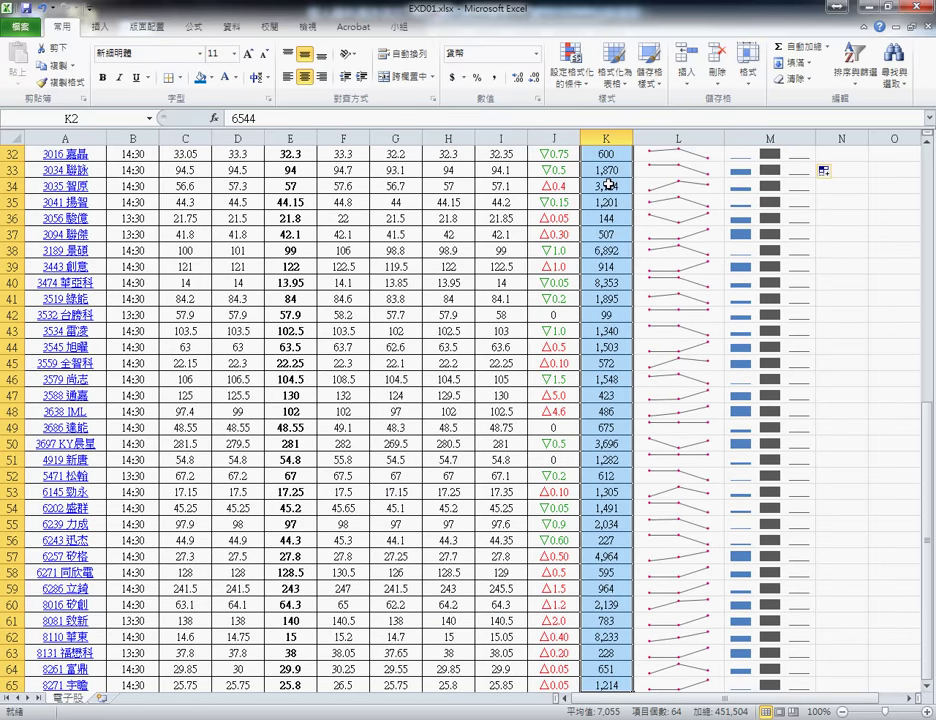
pyautogui.scroll(3, 607, 186)
pyautogui.scroll(3, 607, 186)
pyautogui.scroll(5, 607, 186)
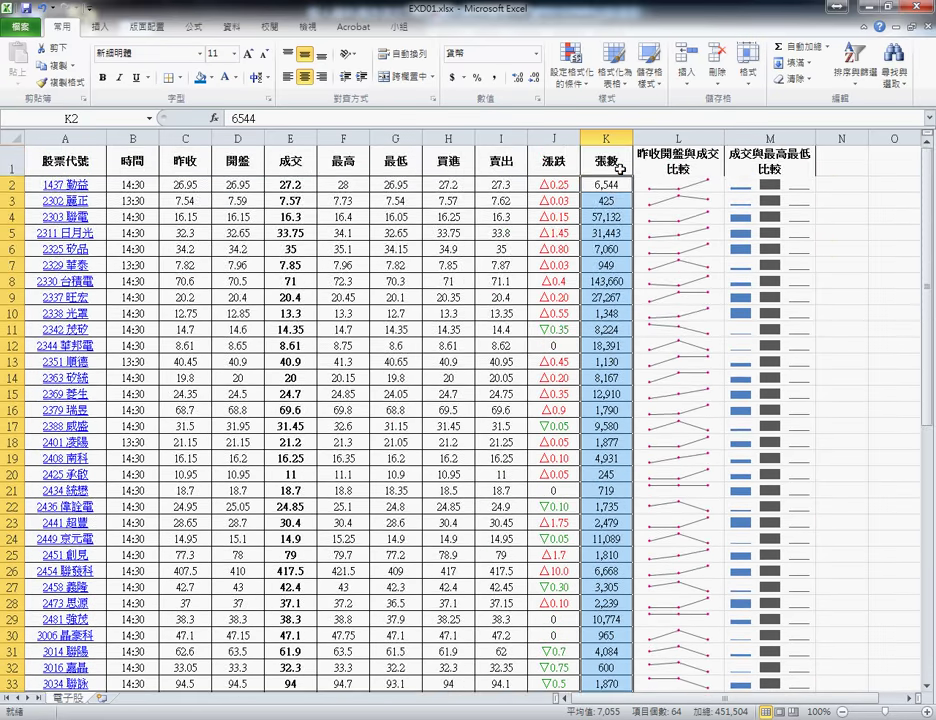
pyautogui.click(571, 84)
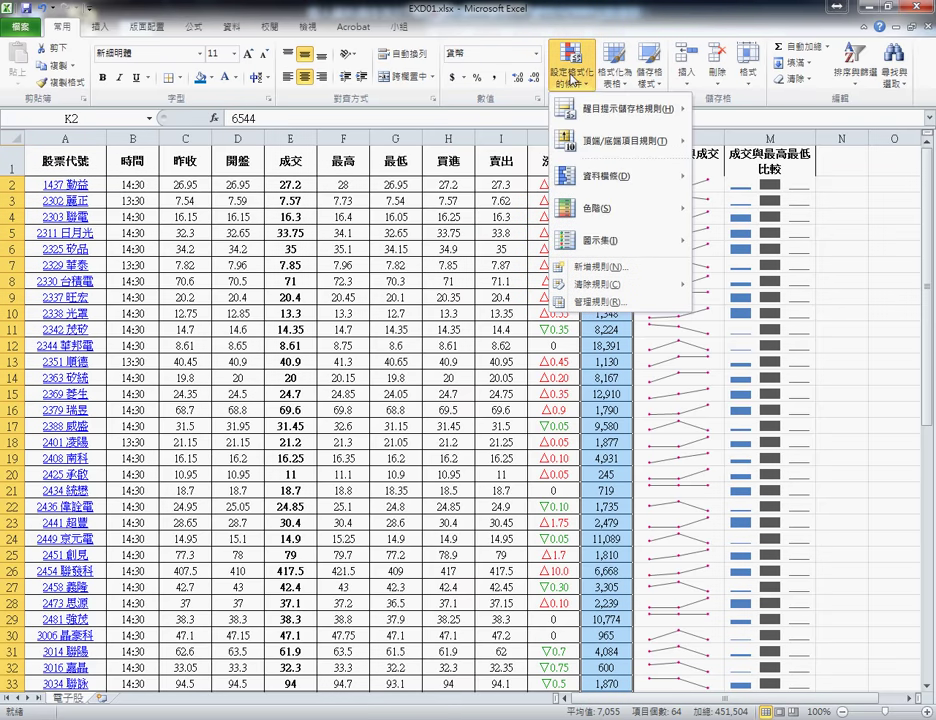
# - Give K2:K65 orange gradient-fill data bars, then bring the instructions PDF forward
pyautogui.moveTo(603, 188)
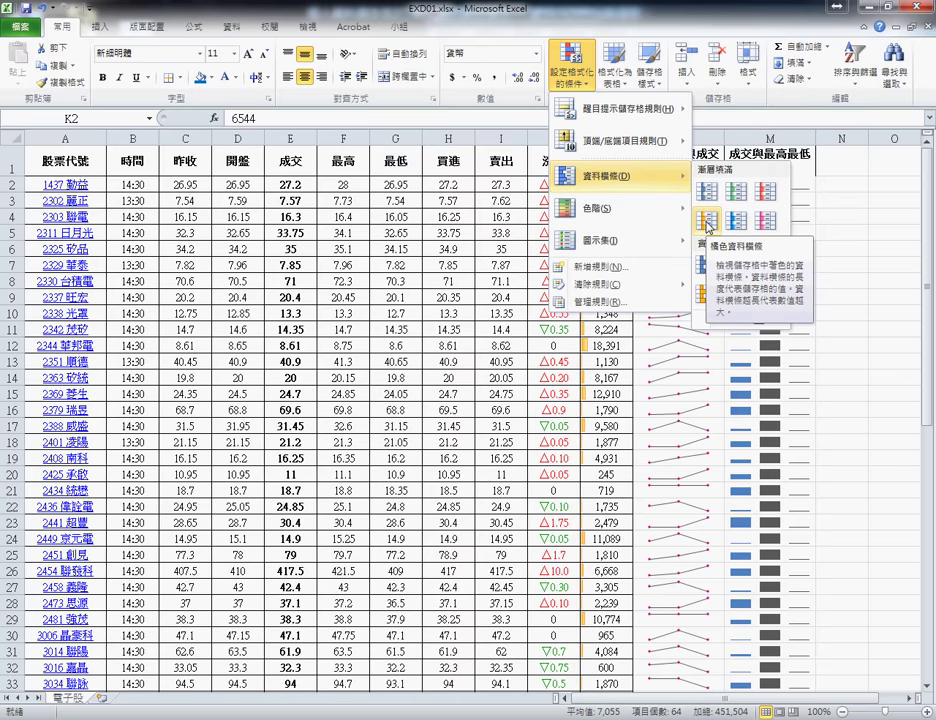
pyautogui.click(707, 227)
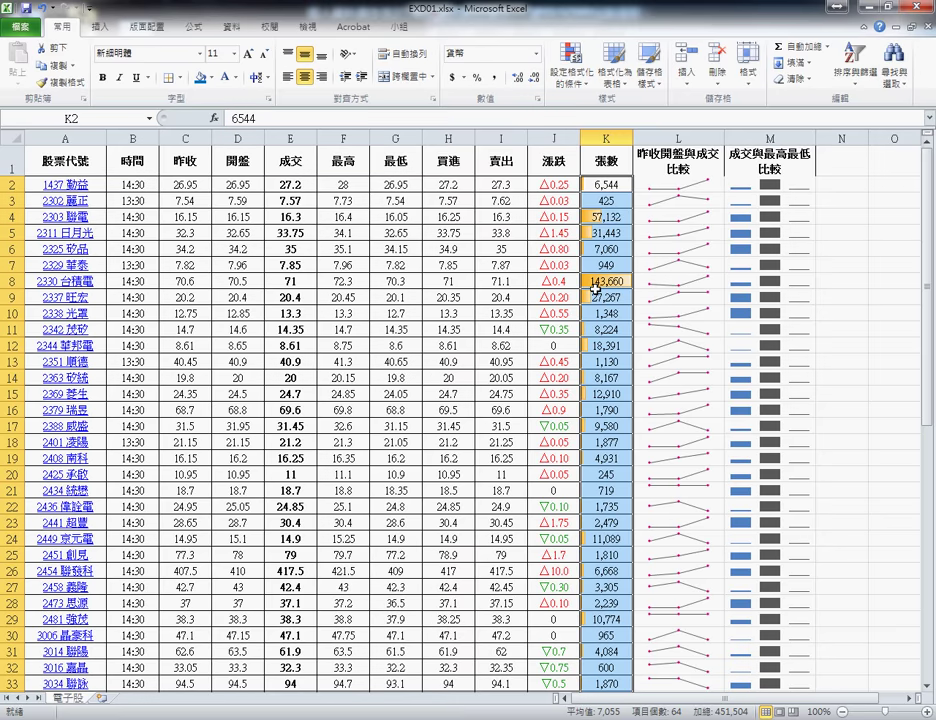
pyautogui.hotkey('alt', 'Tab')
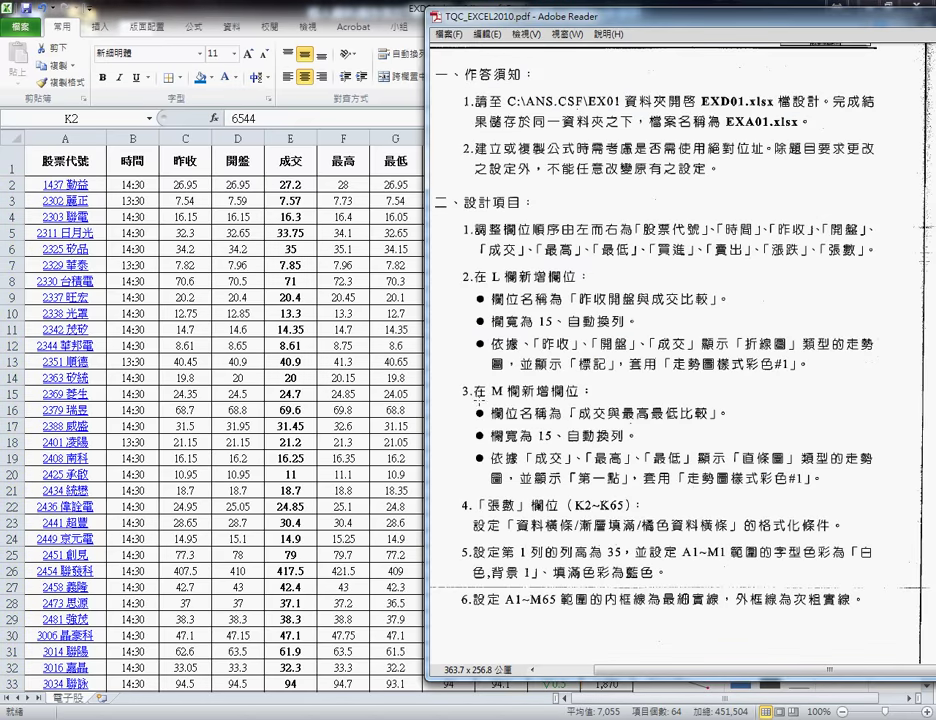
# - Scroll the exam PDF to items 5 and 6, then return to Excel
pyautogui.scroll(-1, 392, 301)
pyautogui.scroll(-1, 404, 315)
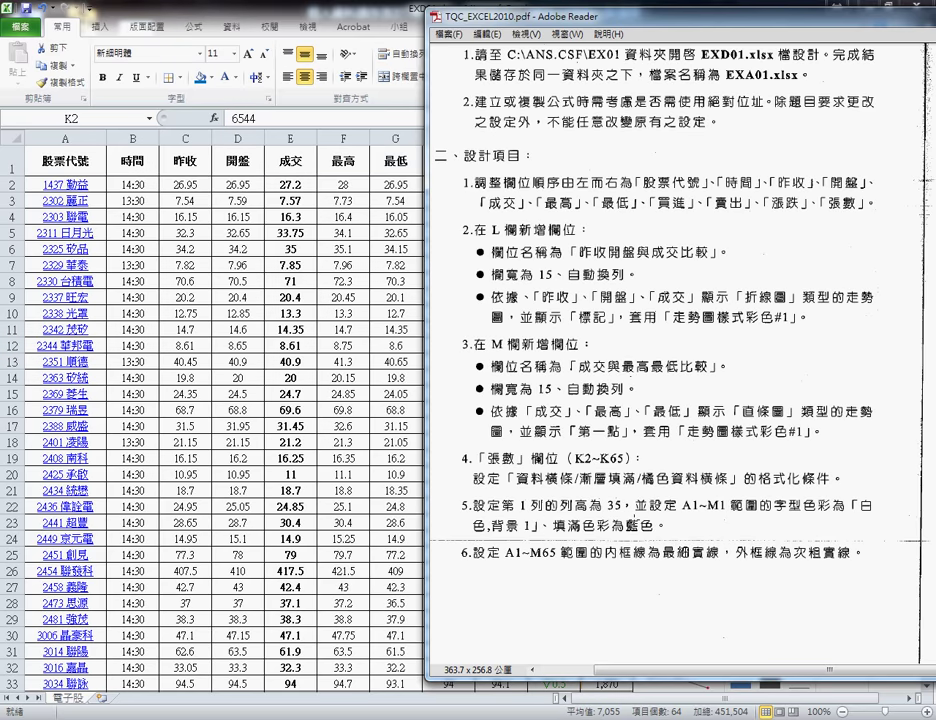
pyautogui.click(12, 120)
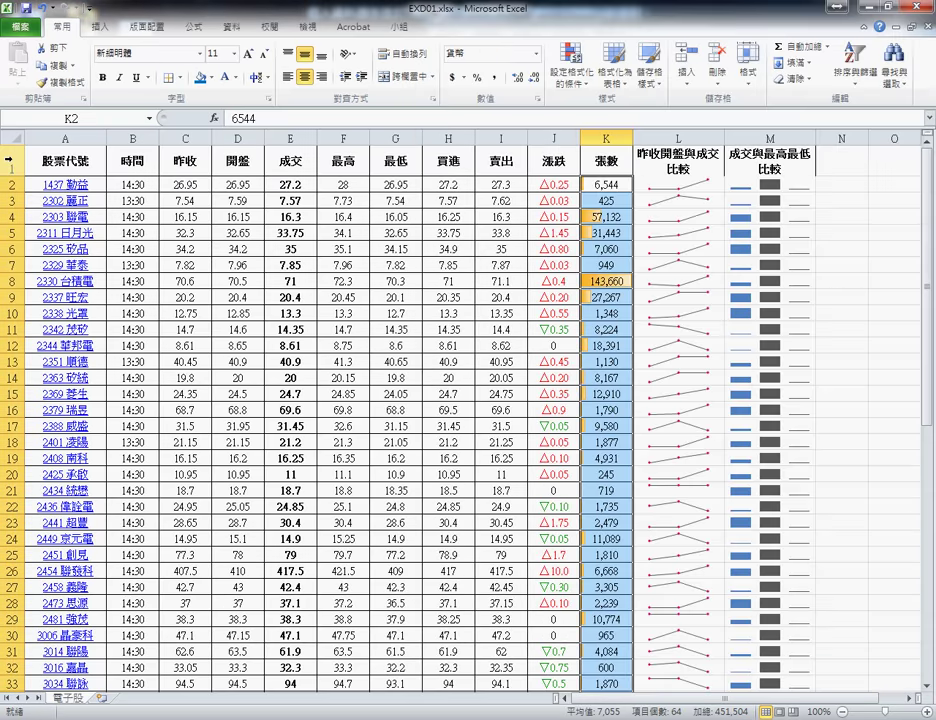
# - Open row 1's Row Height dialog and cancel it, then select header cells A1:M1
pyautogui.click(9, 160)
pyautogui.rightClick(215, 168)
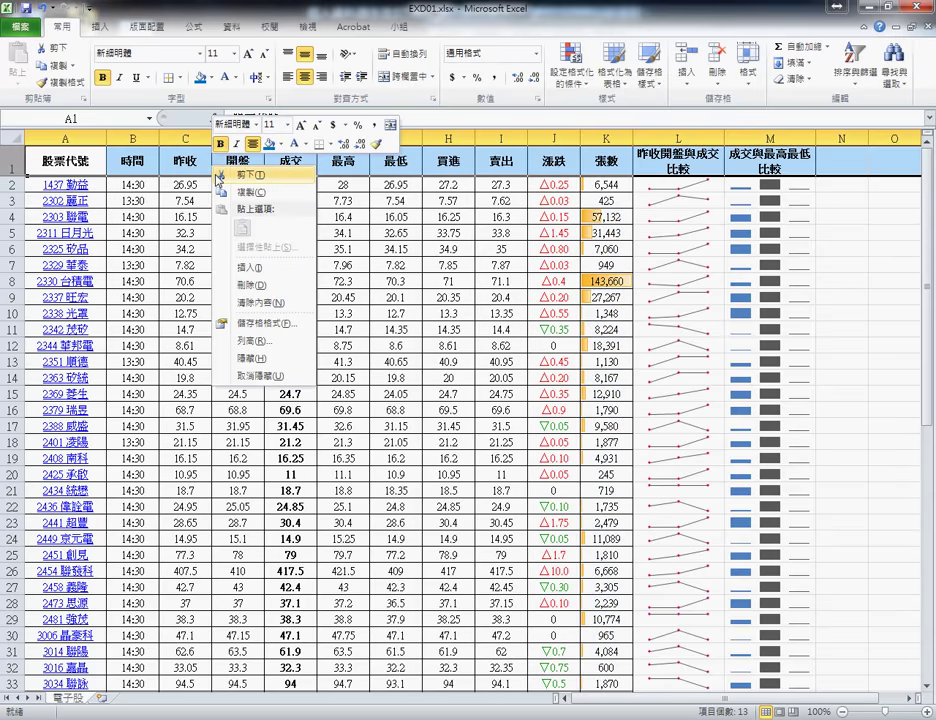
pyautogui.click(250, 340)
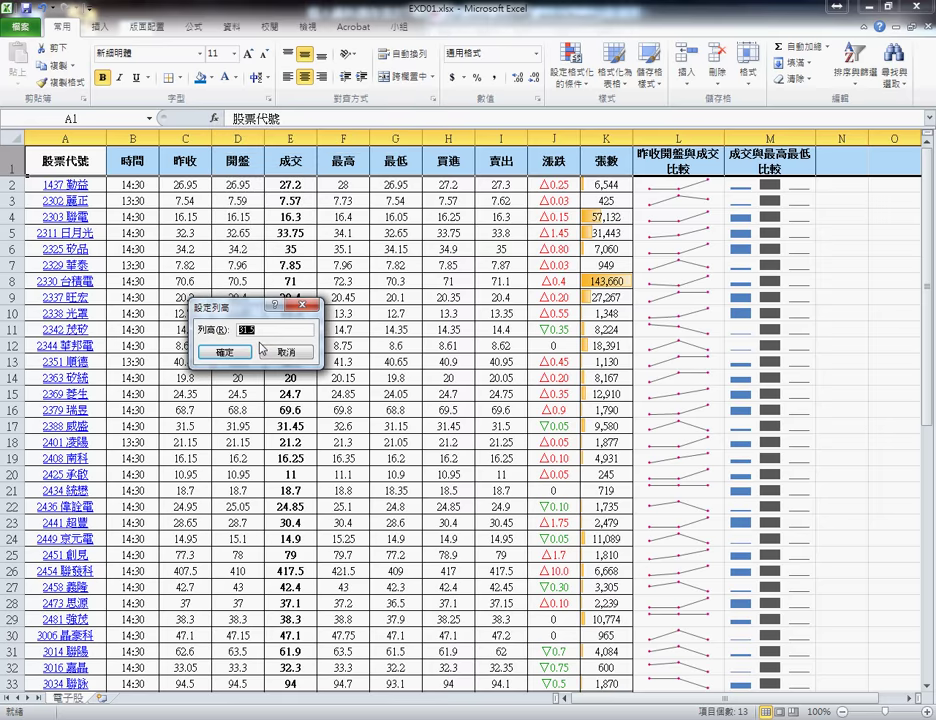
pyautogui.write('3')
pyautogui.click(260, 349)
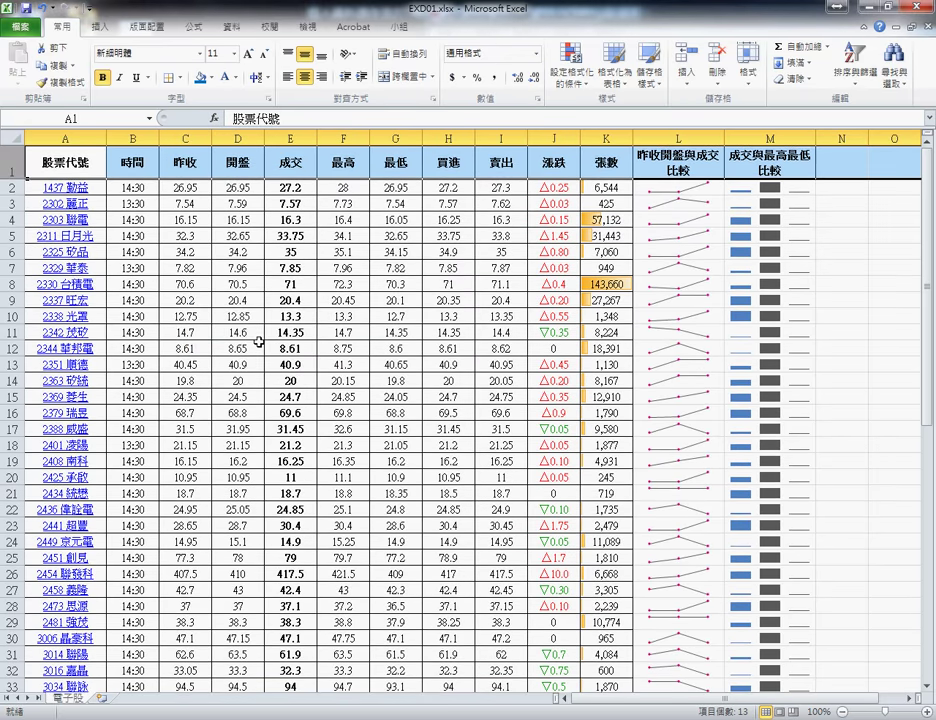
pyautogui.moveTo(60, 160); pyautogui.dragTo(740, 160)
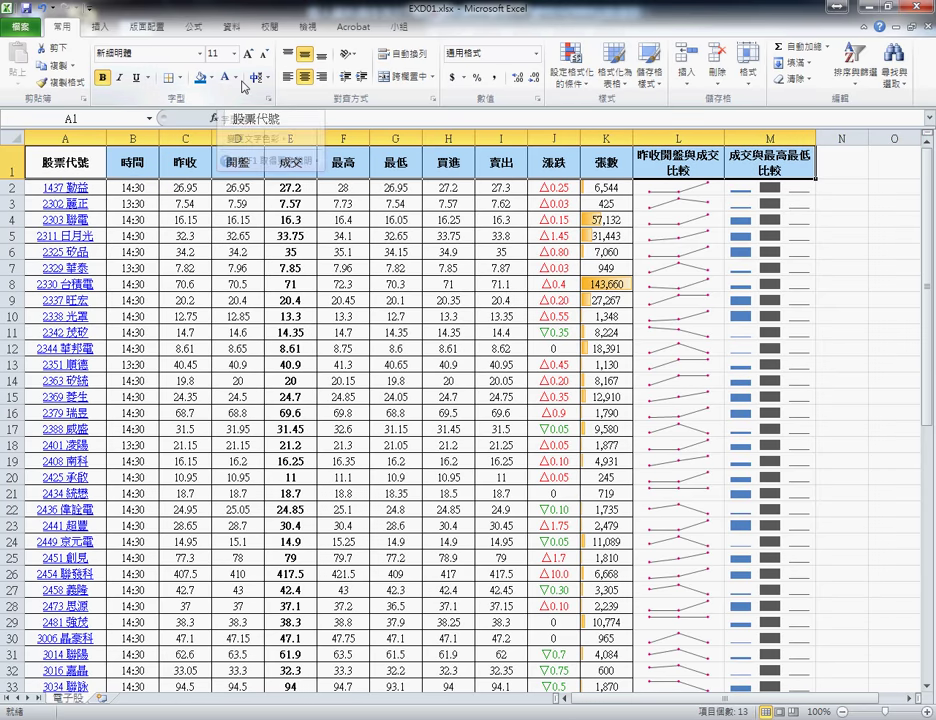
pyautogui.click(237, 80)
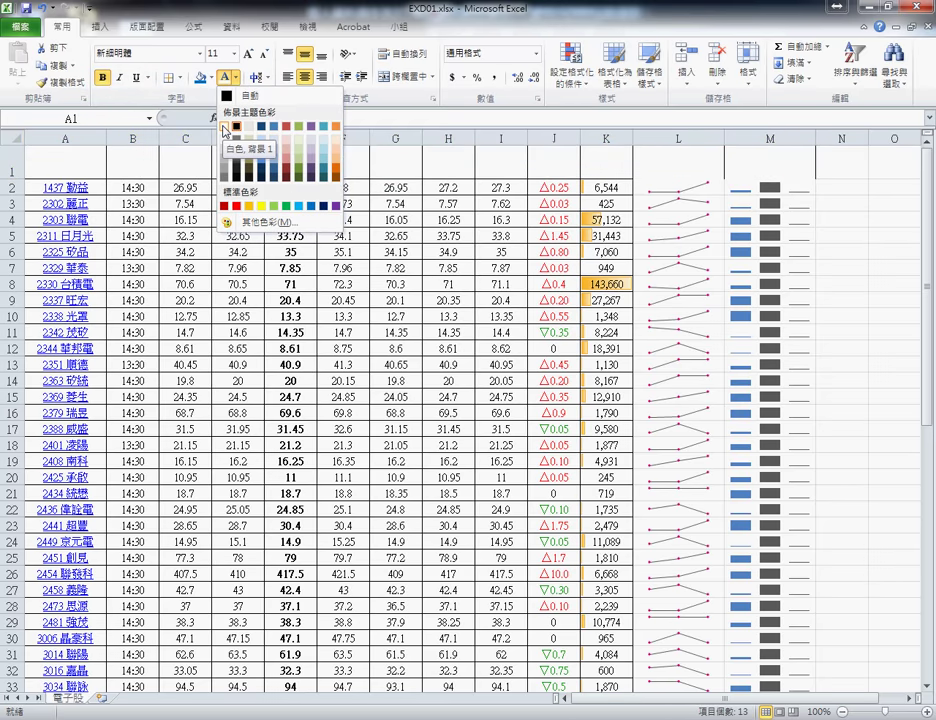
# - Give A1:M1 White, Background 1 font colour on a standard Blue fill
pyautogui.click(225, 129)
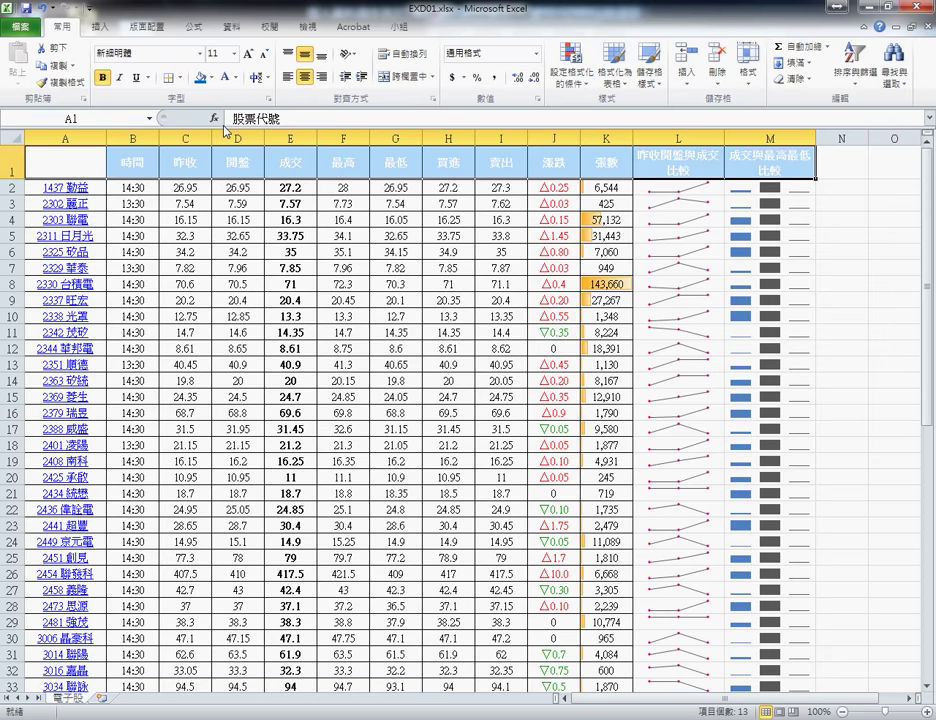
pyautogui.click(212, 78)
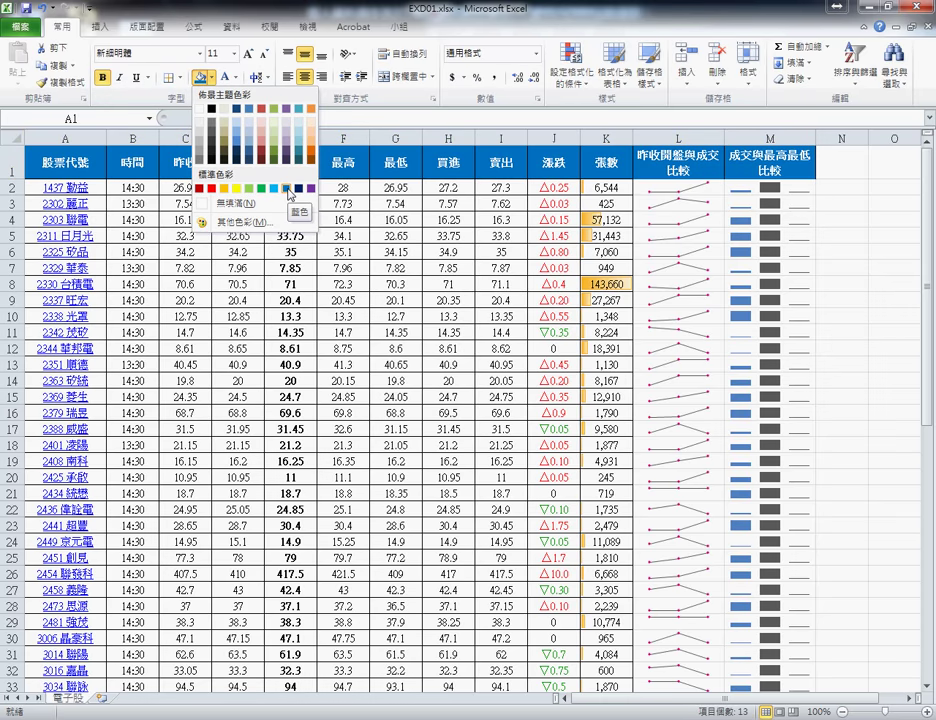
pyautogui.click(288, 189)
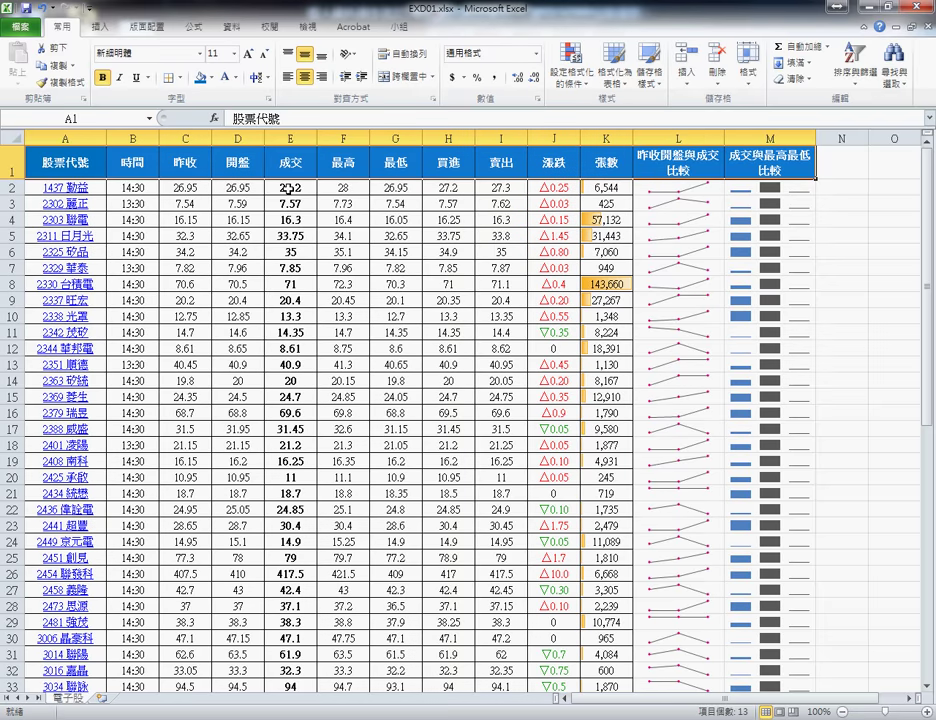
# - Check the exam PDF, then select the table range A1:M65 in Excel
pyautogui.hotkey('alt', 'Tab')
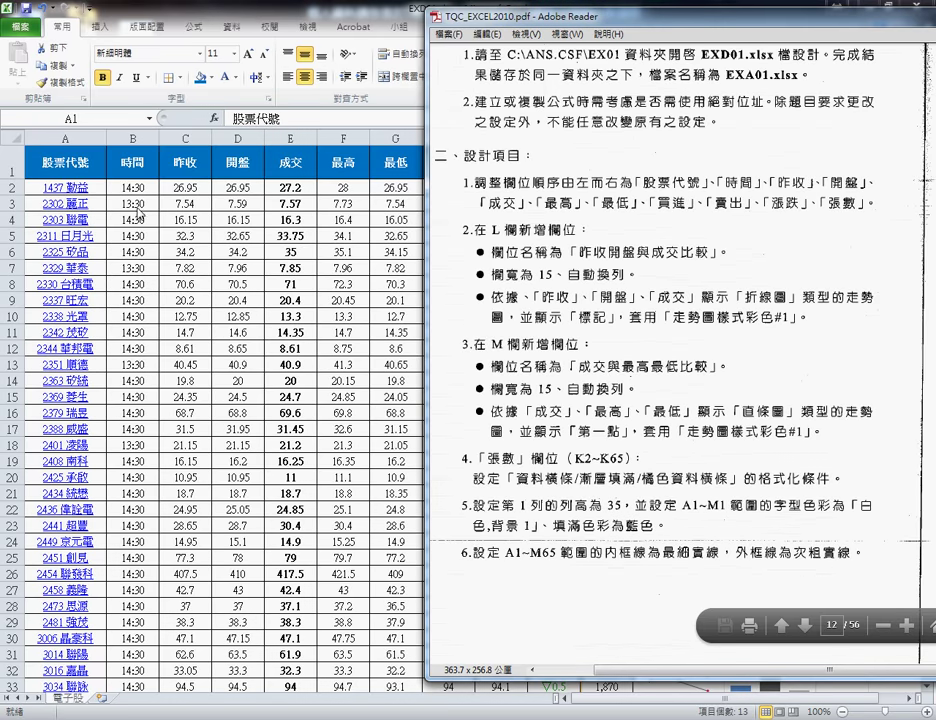
pyautogui.click(51, 121)
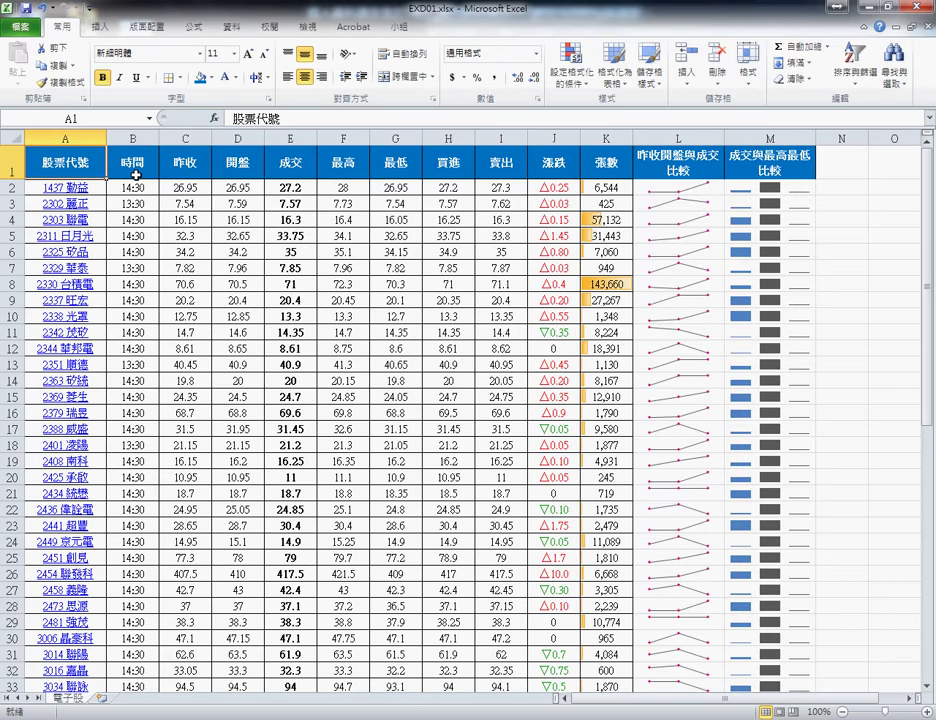
pyautogui.hotkey('ctrl', 'shift', 'Right')
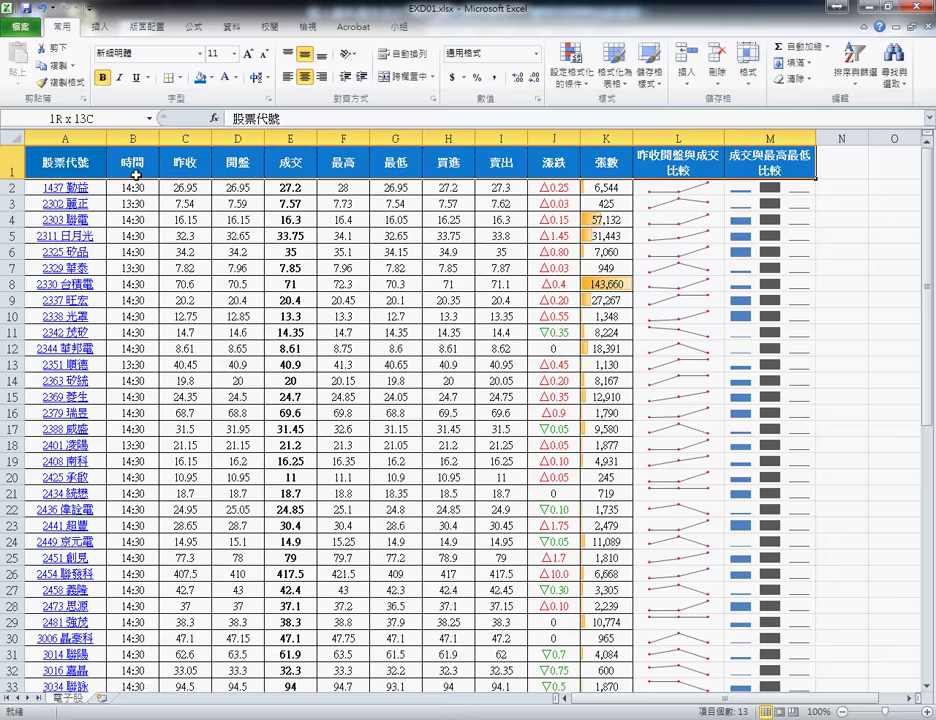
pyautogui.hotkey('ctrl', 'shift', 'Down')
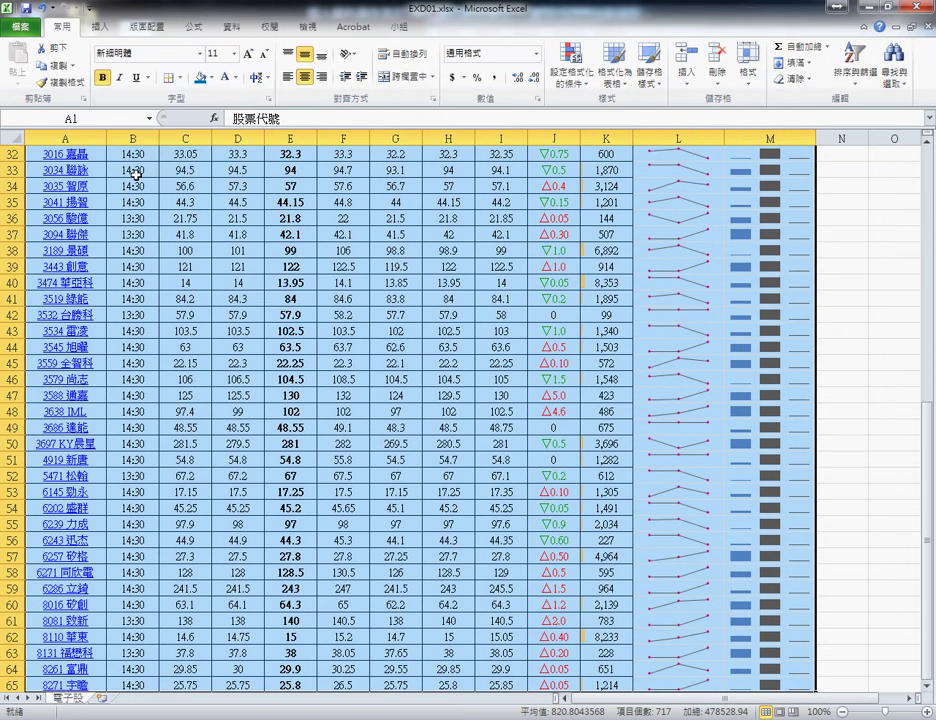
# - Give A1:M65 thin inside borders and a thicker outline border
pyautogui.click(181, 77)
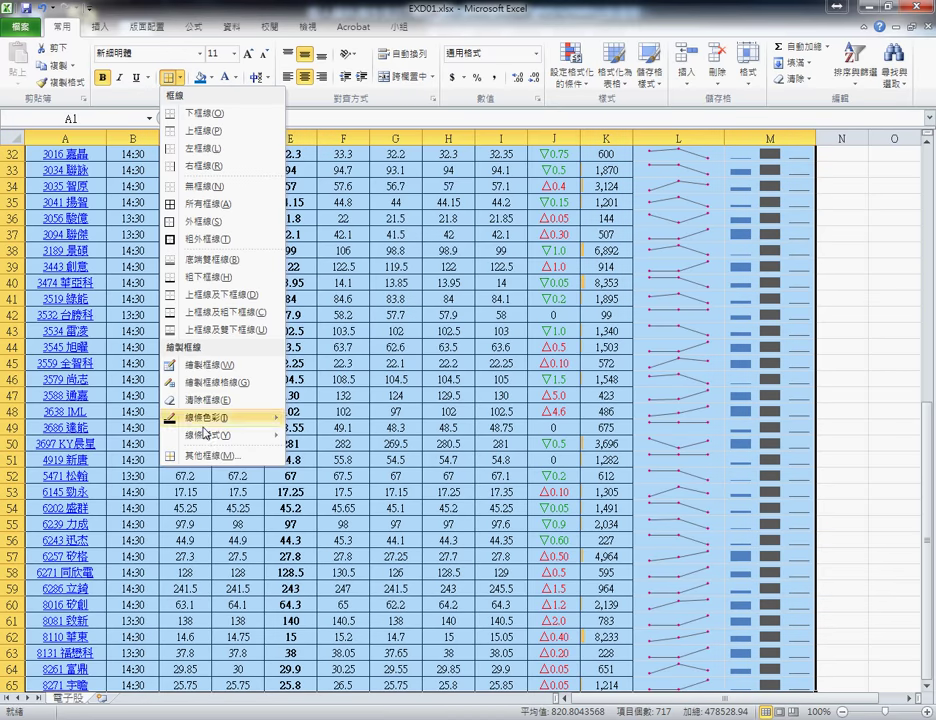
pyautogui.click(210, 456)
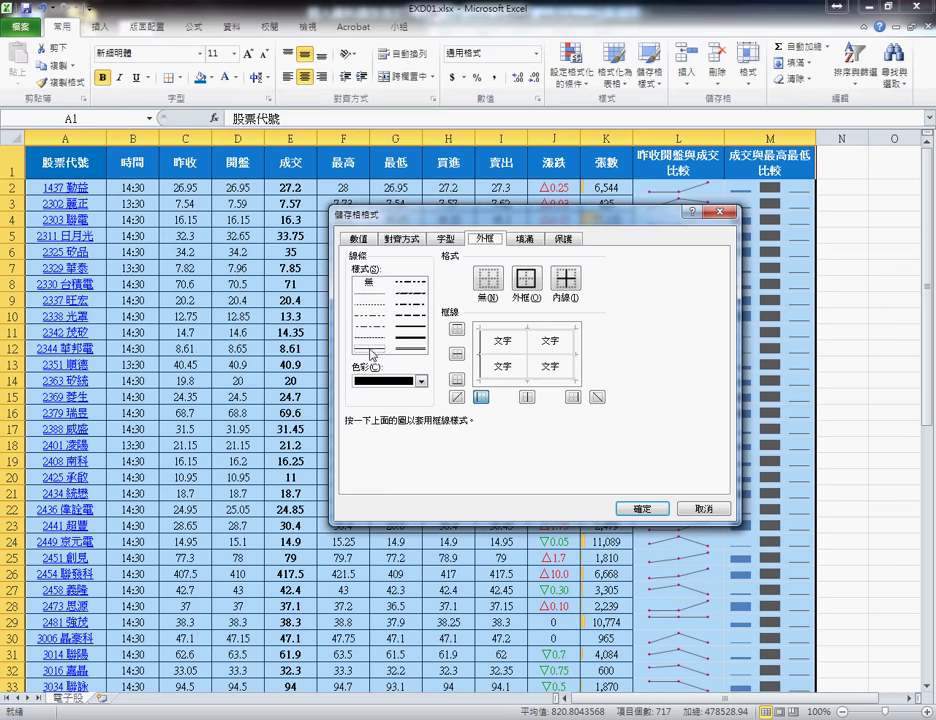
pyautogui.click(566, 281)
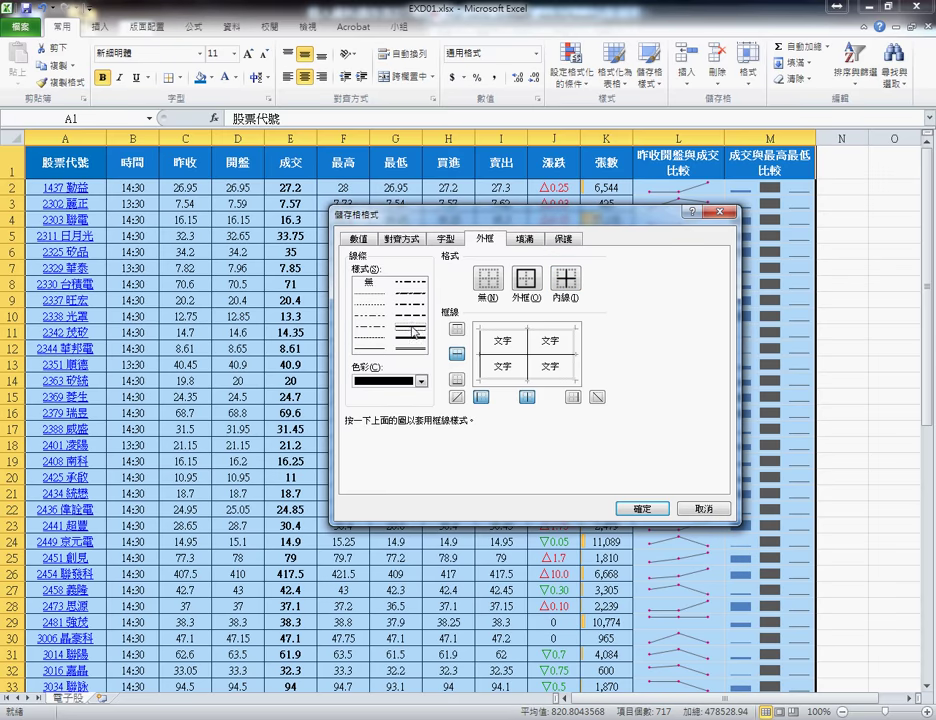
pyautogui.click(527, 280)
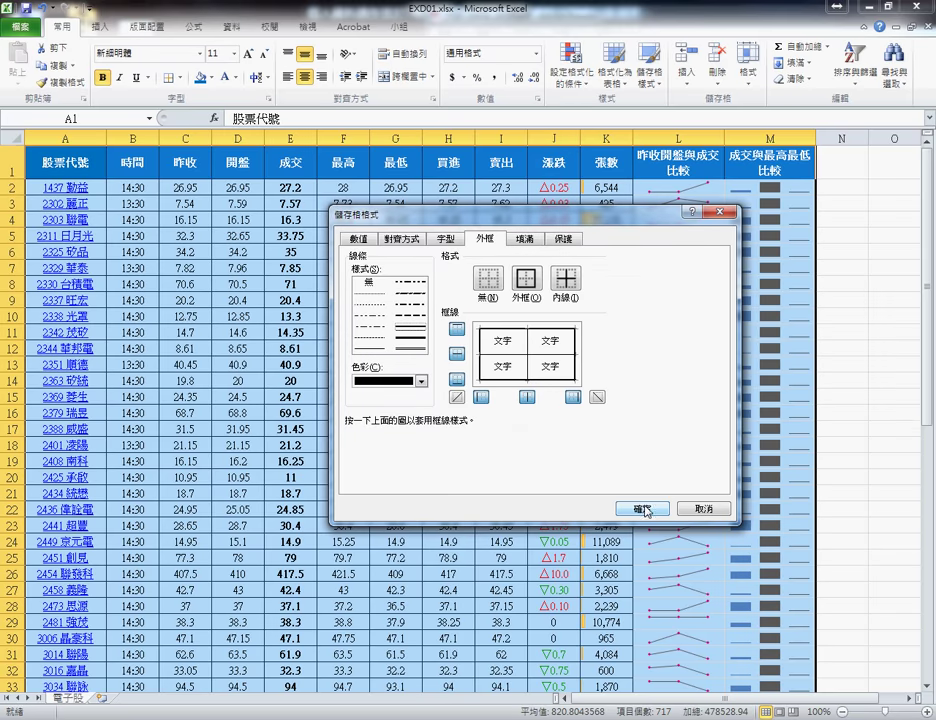
pyautogui.click(645, 508)
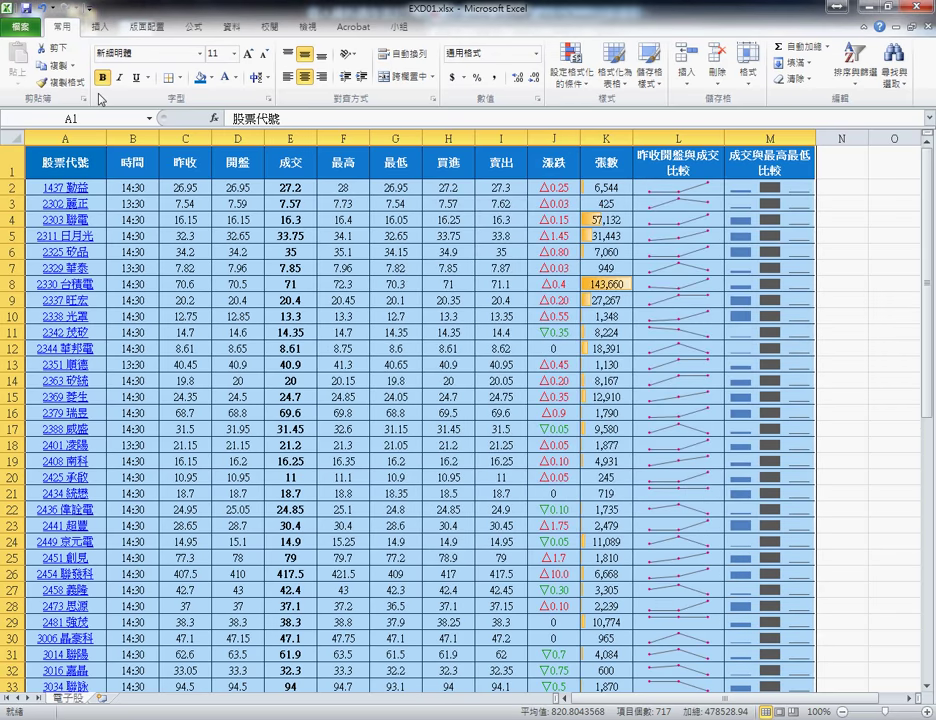
pyautogui.click(20, 27)
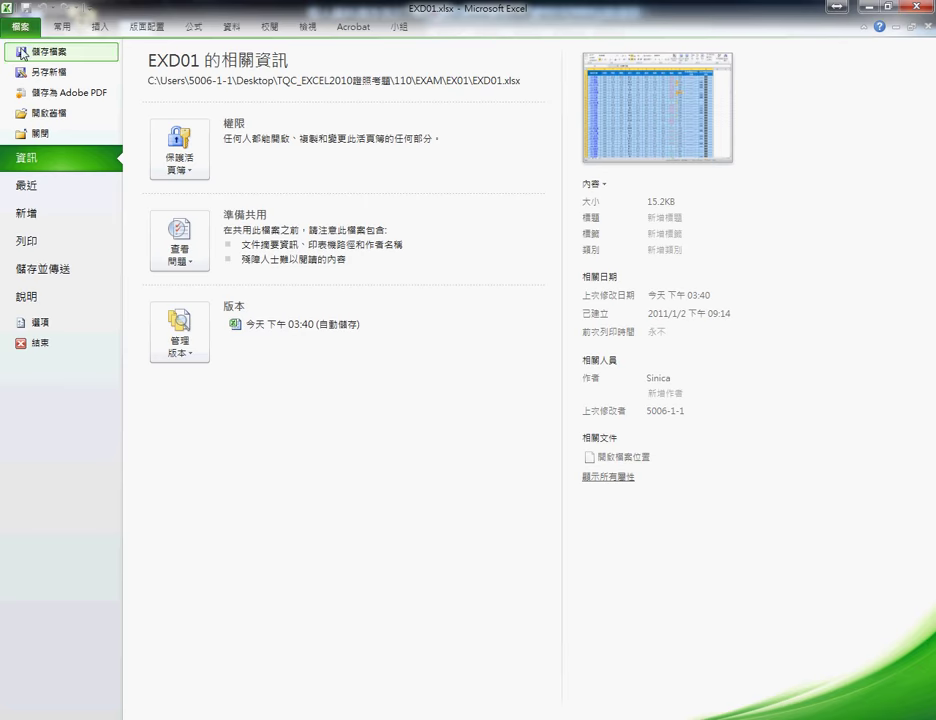
pyautogui.click(38, 248)
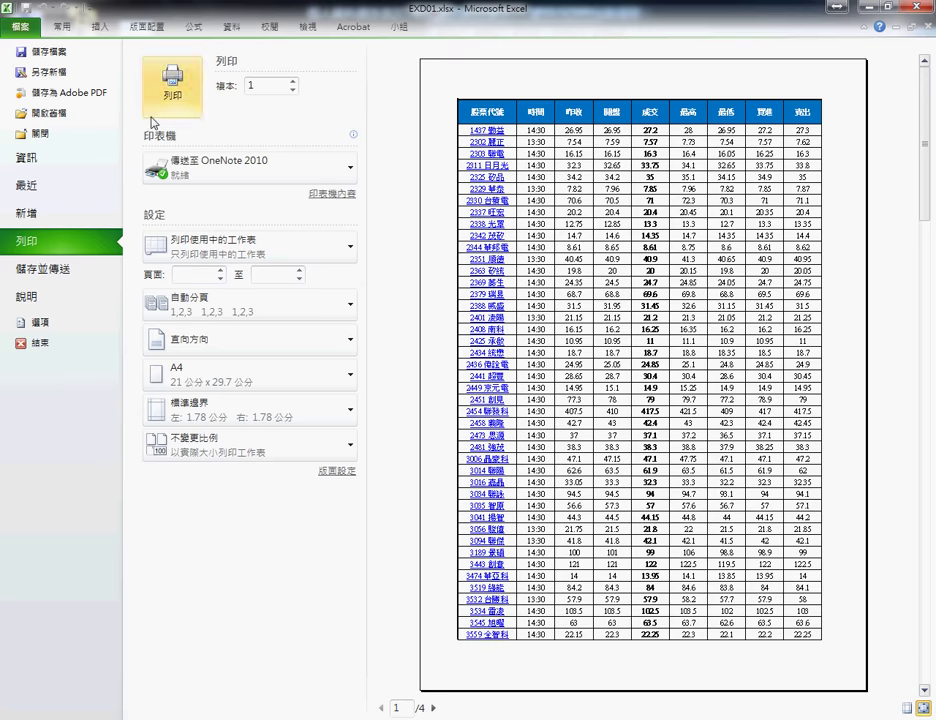
pyautogui.click(60, 27)
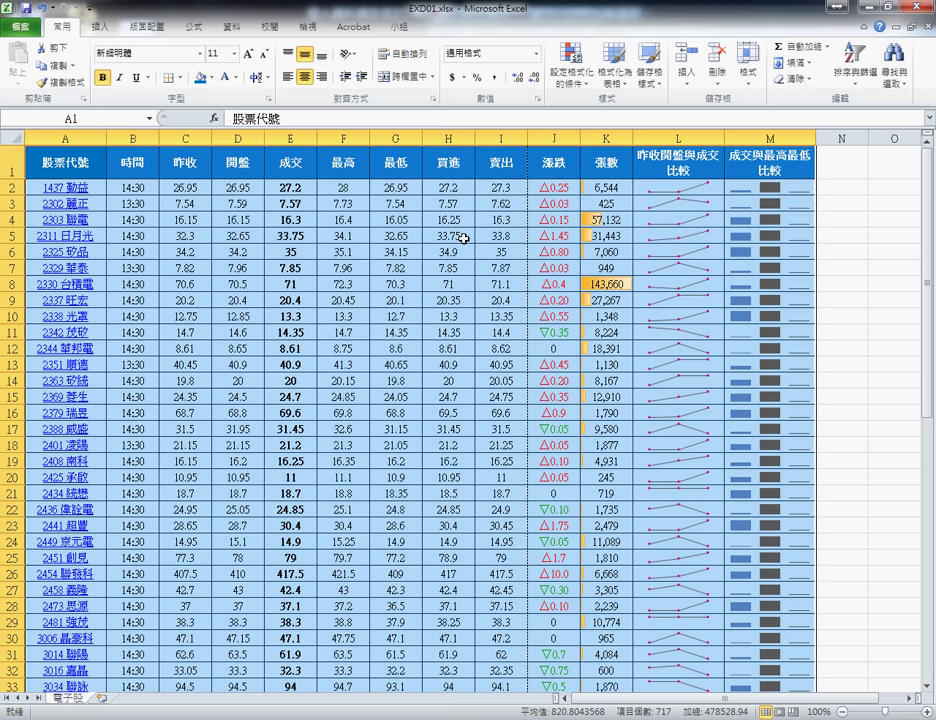